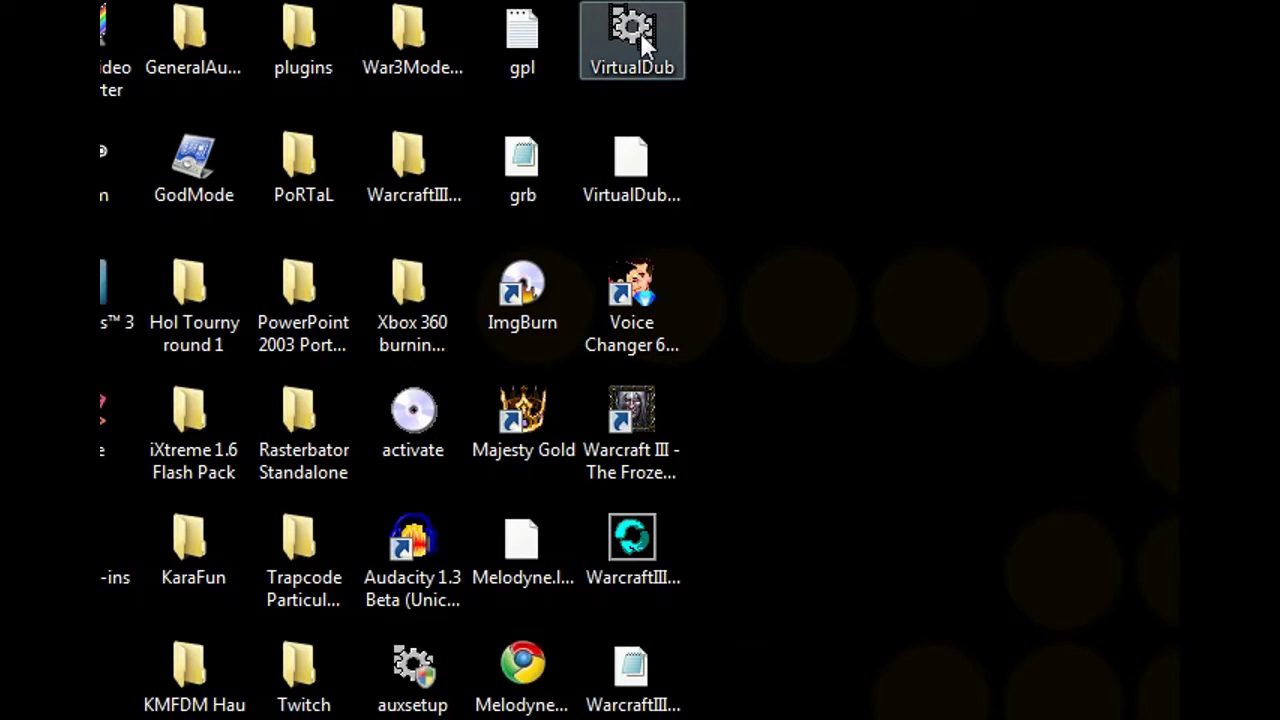
- Launch VirtualDub in AVI capture mode with the Dazzle DVC100 device and verify its Video Composite source
double_click(640, 32)
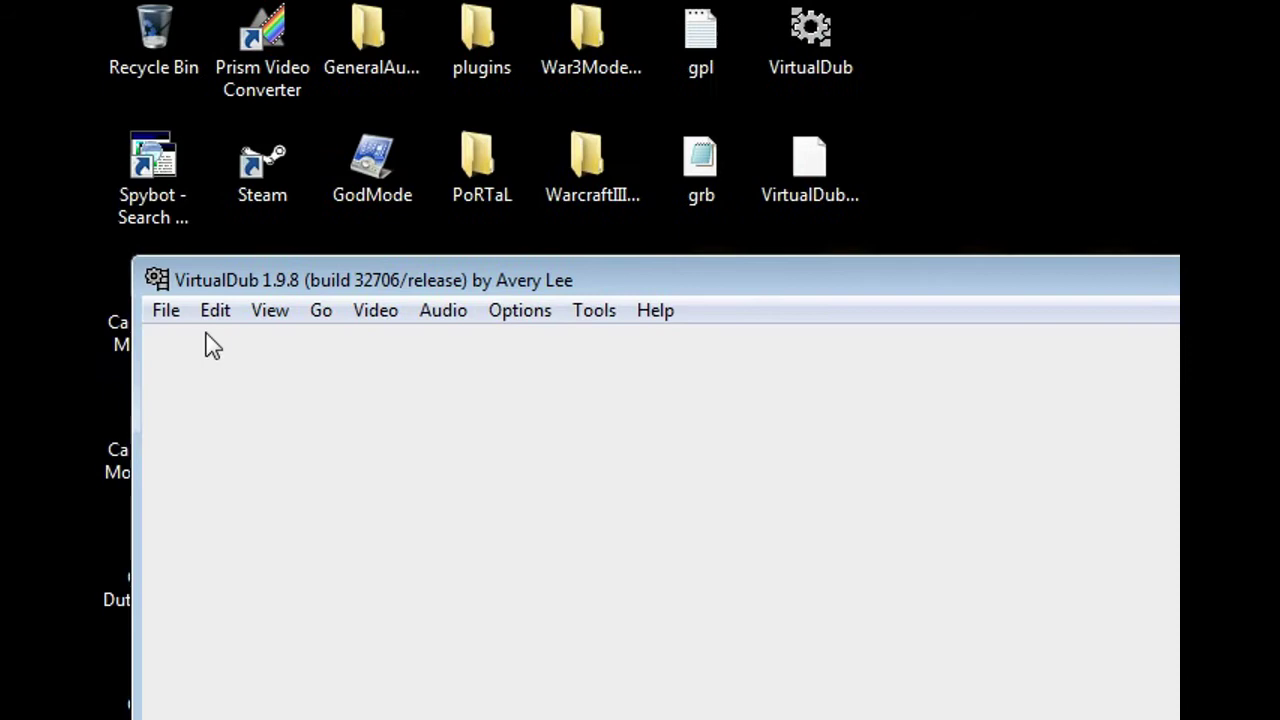
left_click(168, 312)
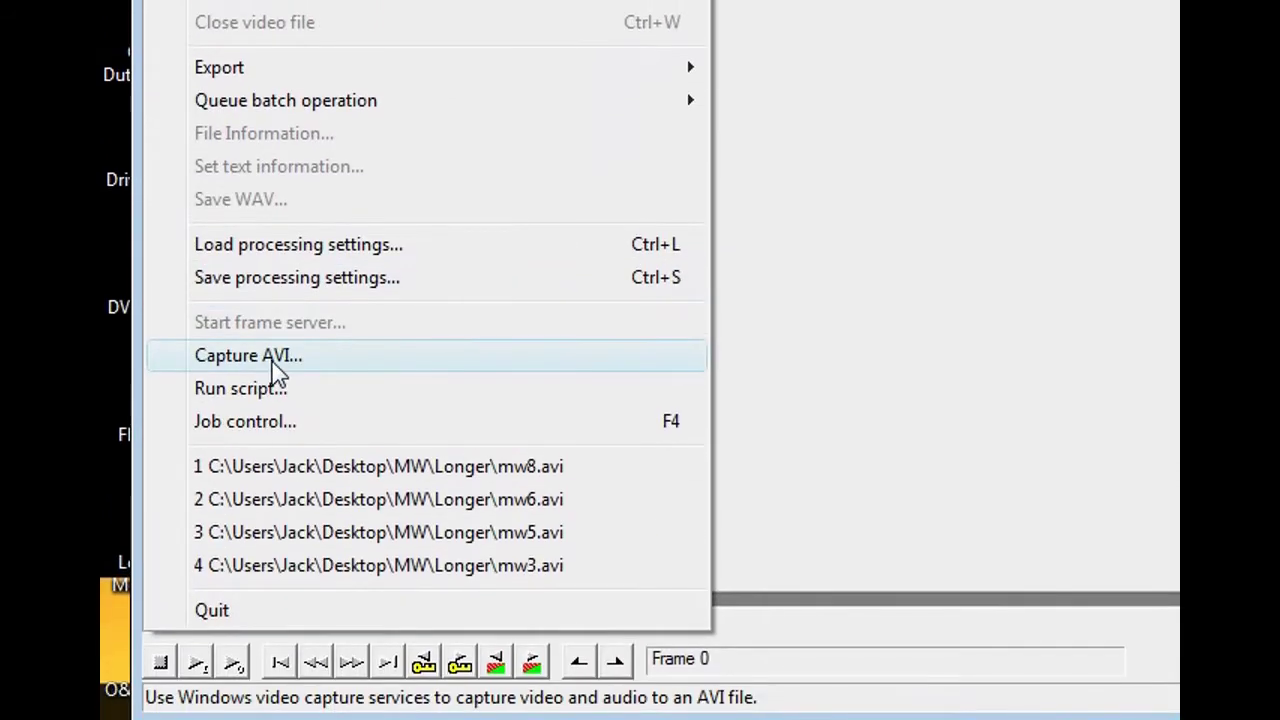
left_click(274, 364)
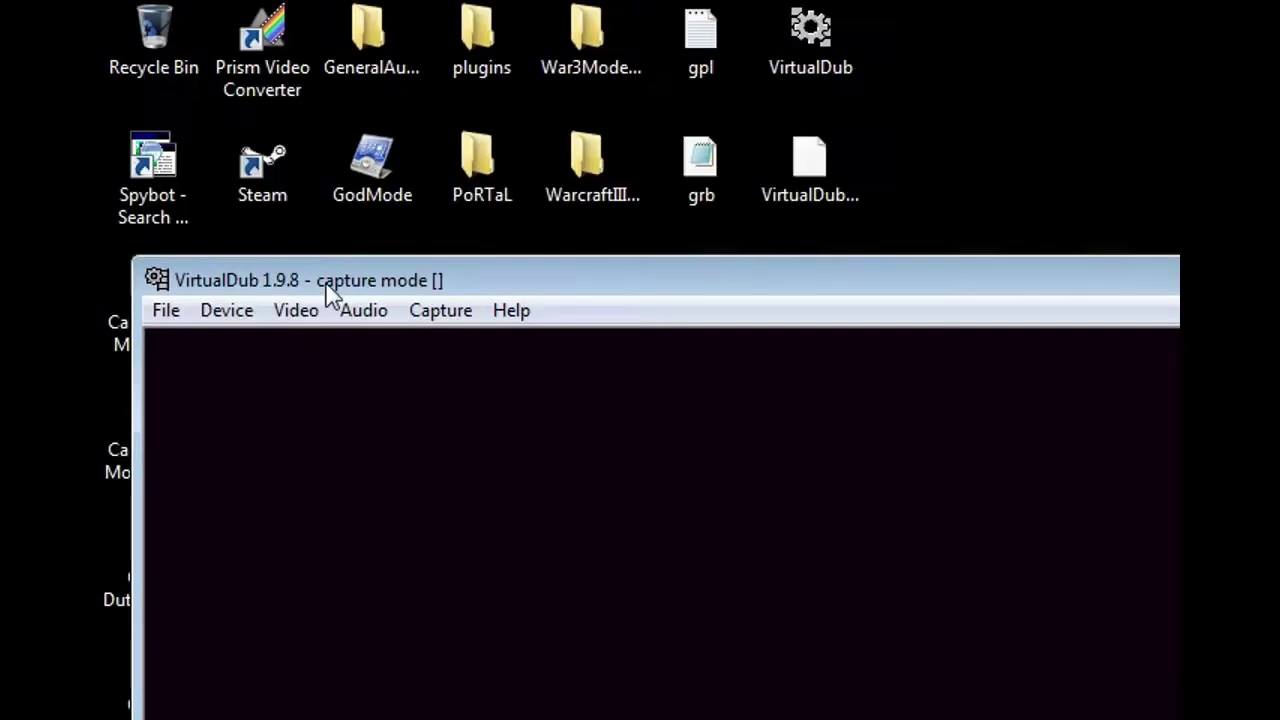
left_click(205, 312)
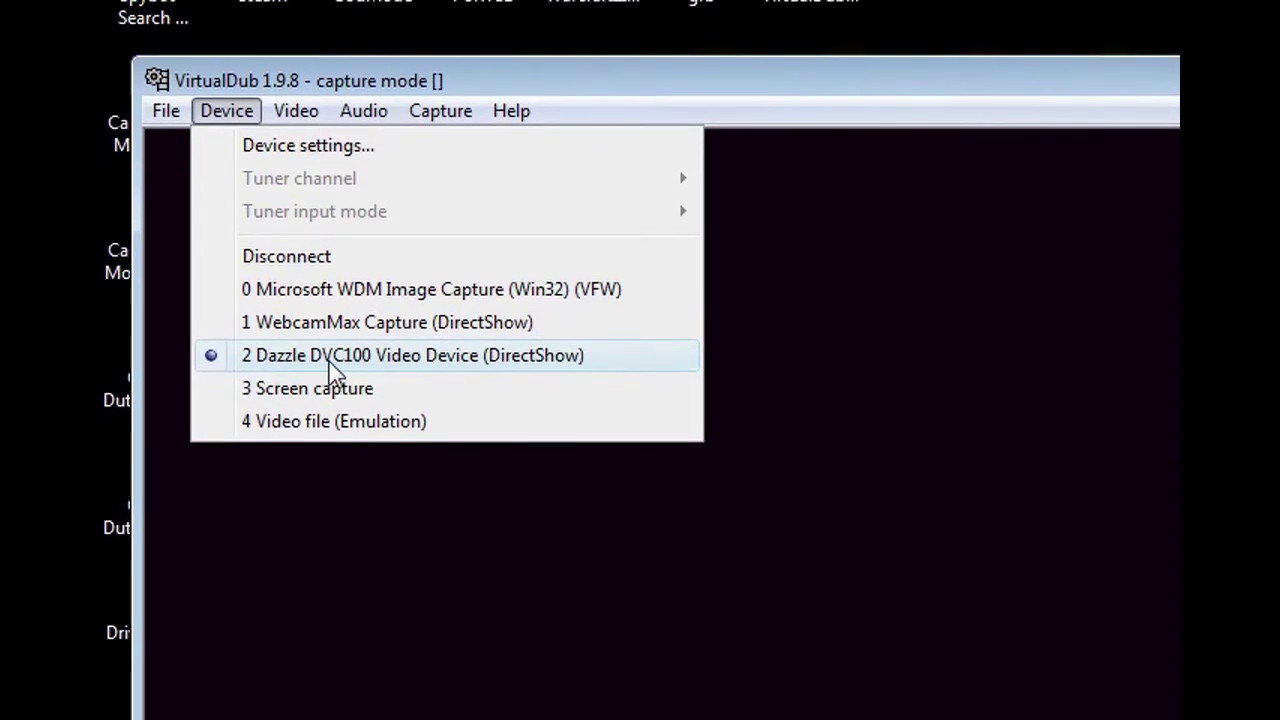
left_click(331, 360)
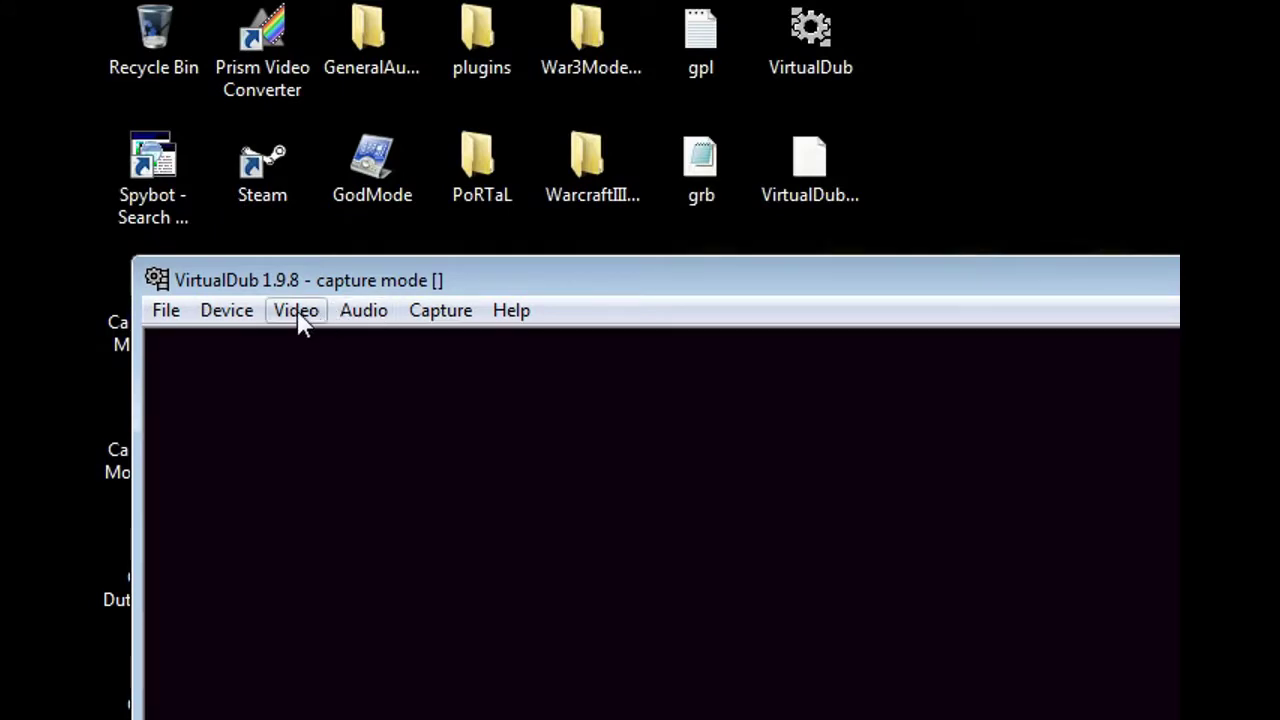
left_click(298, 313)
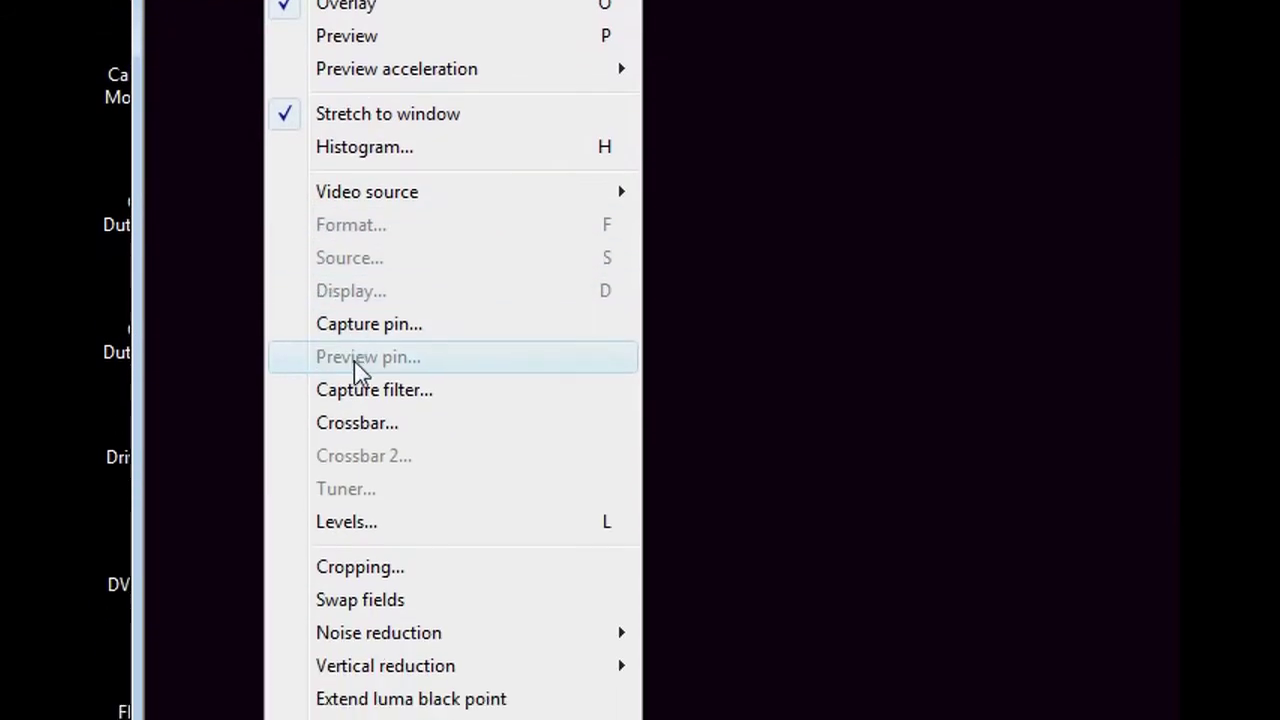
mouse_move(400, 312)
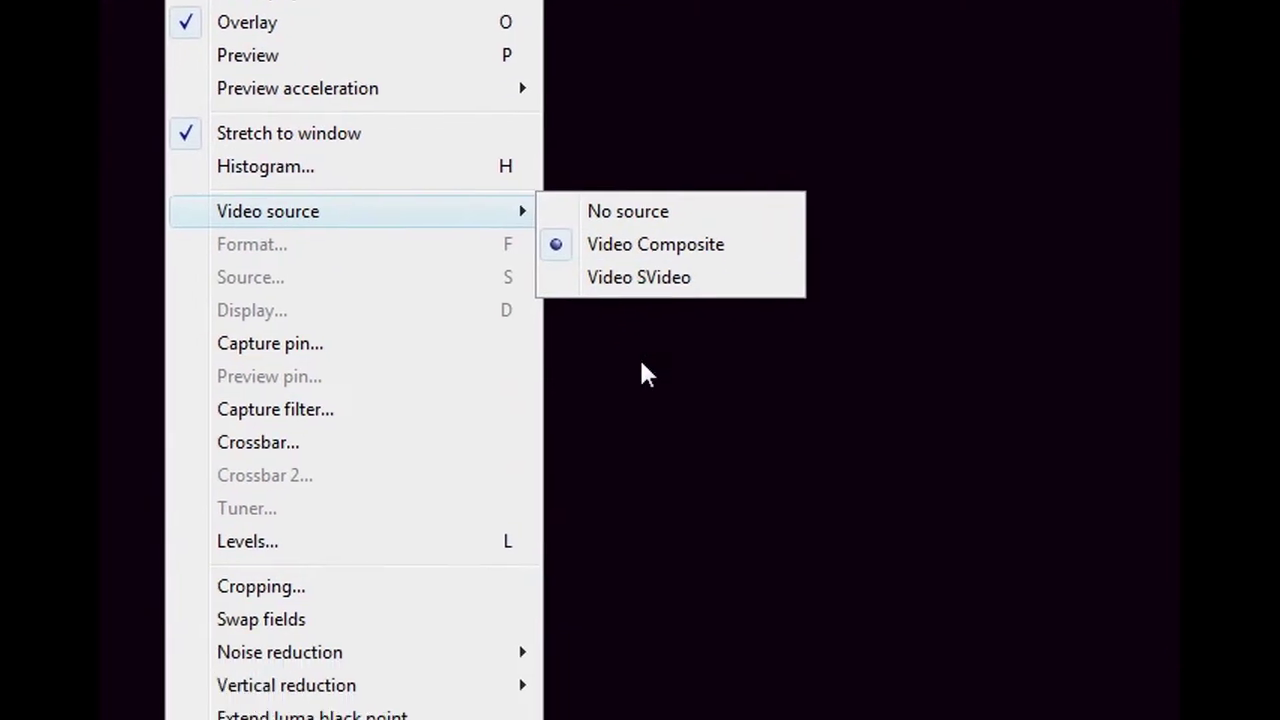
left_click(641, 360)
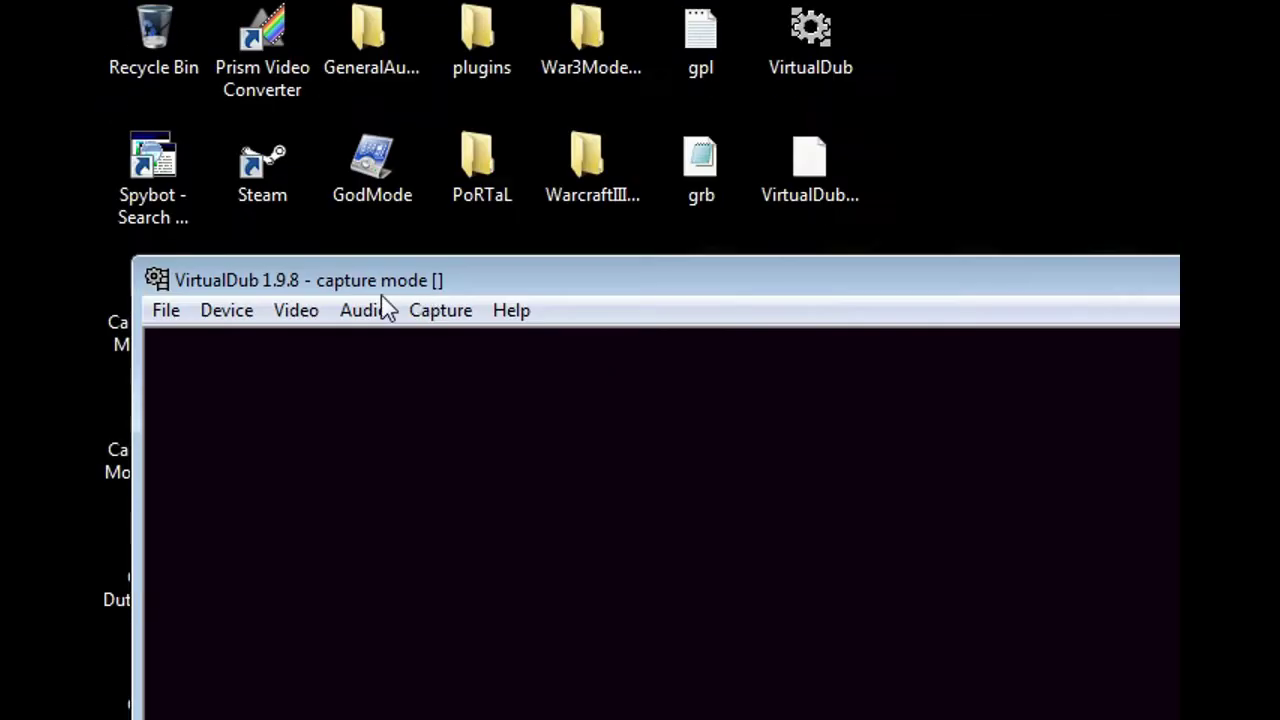
left_click(385, 310)
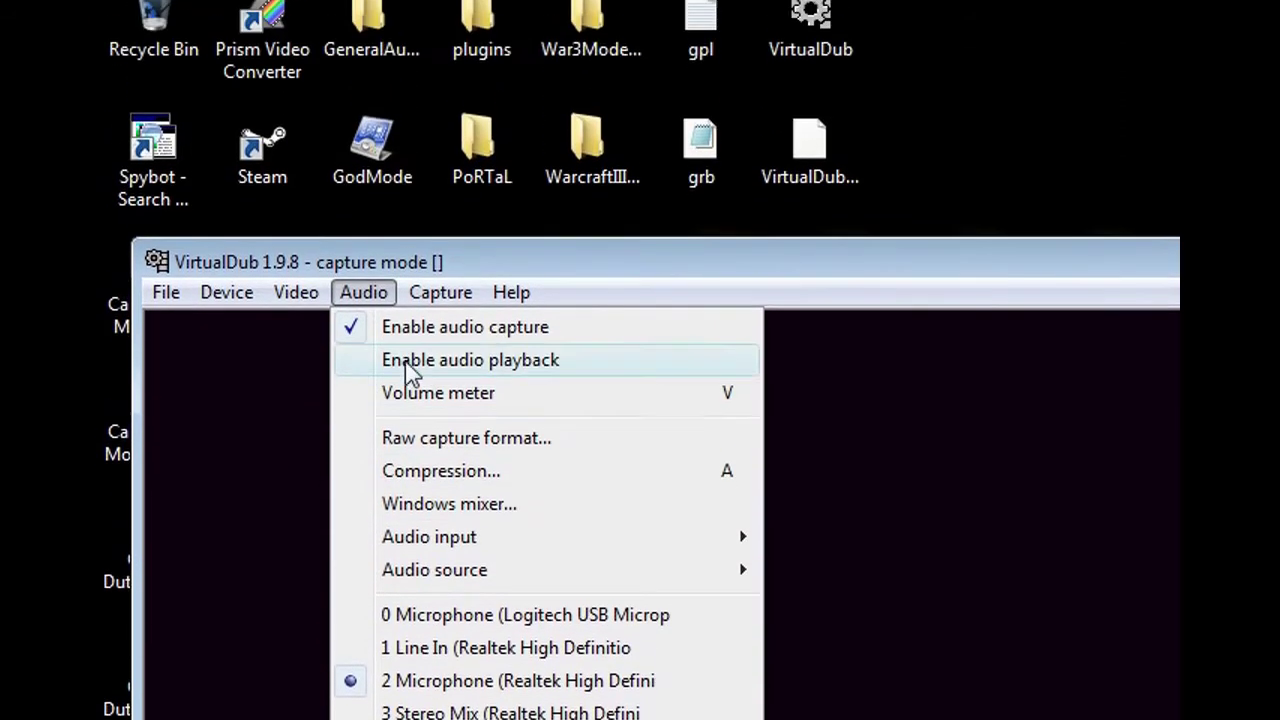
mouse_move(303, 300)
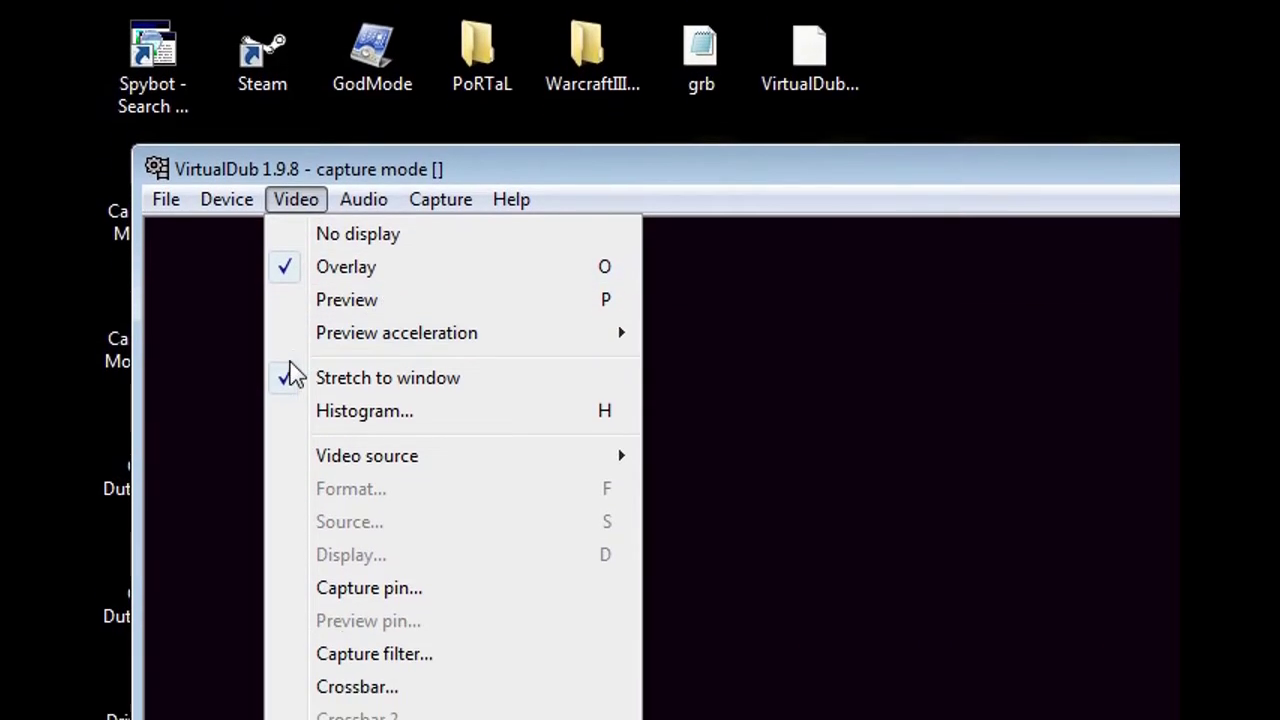
left_click(414, 371)
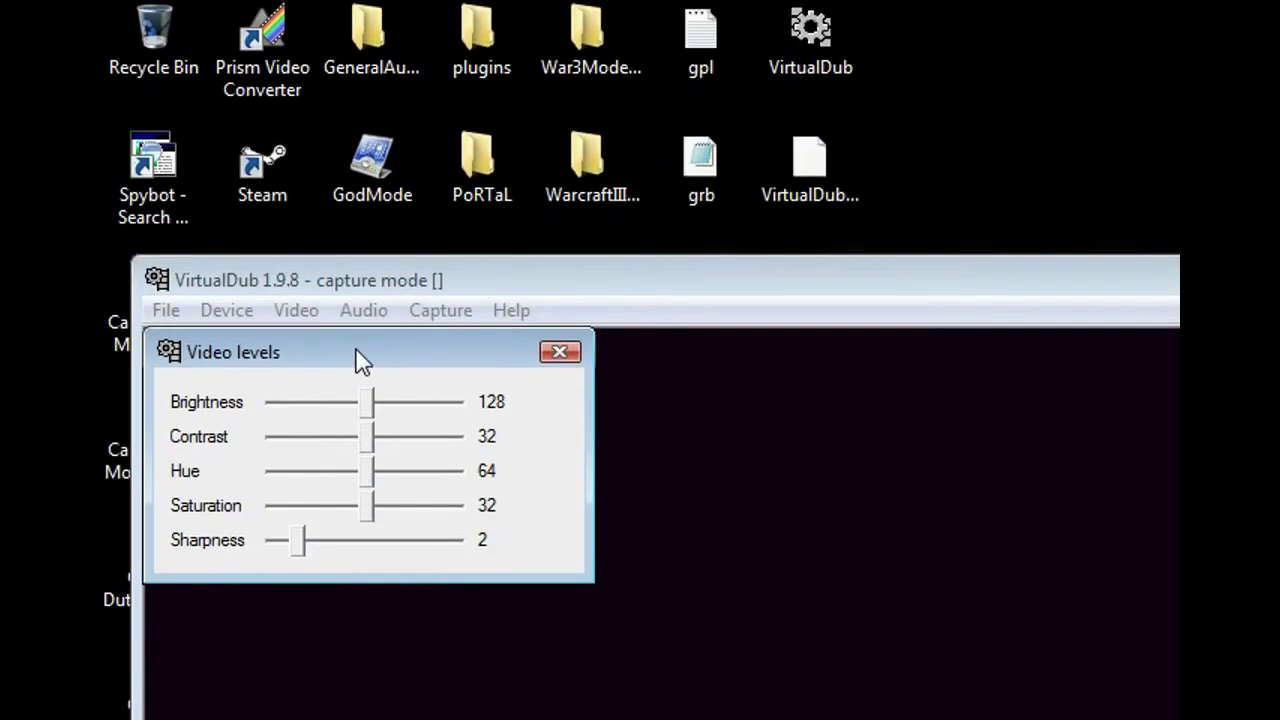
left_click_drag(362, 360, 568, 537)
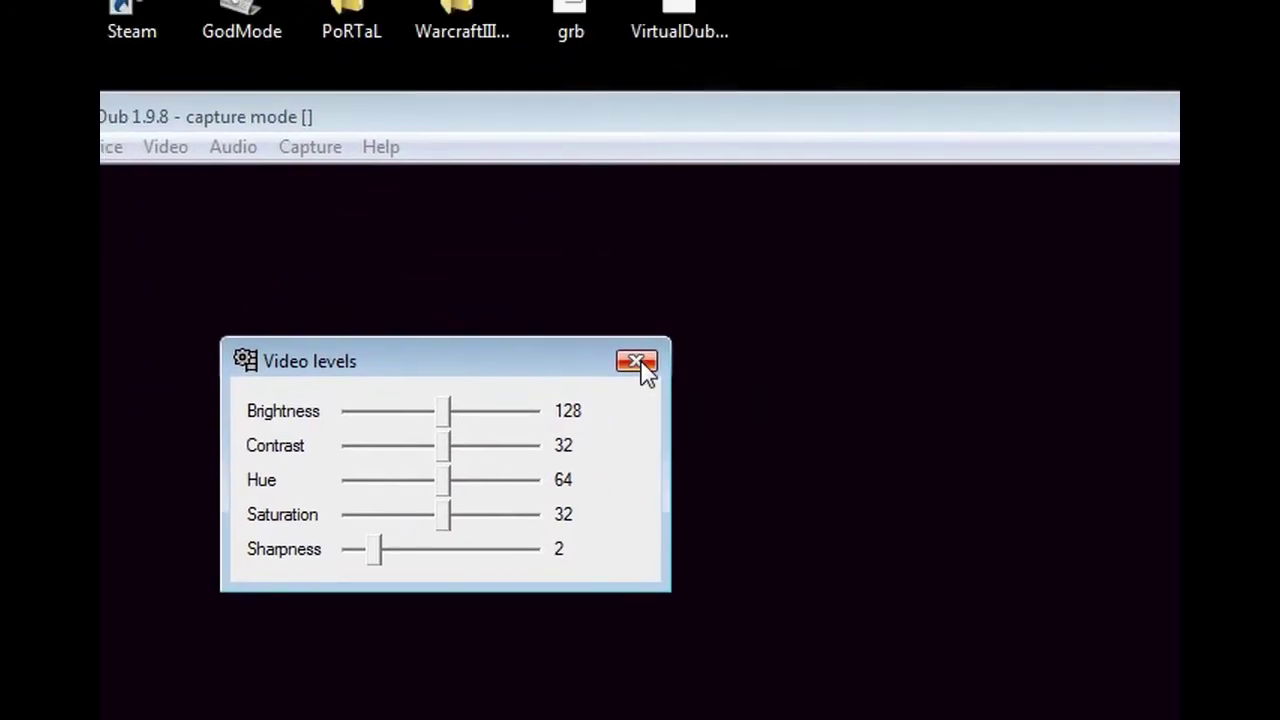
- Close the video levels settings and briefly check the capture options
left_click(637, 362)
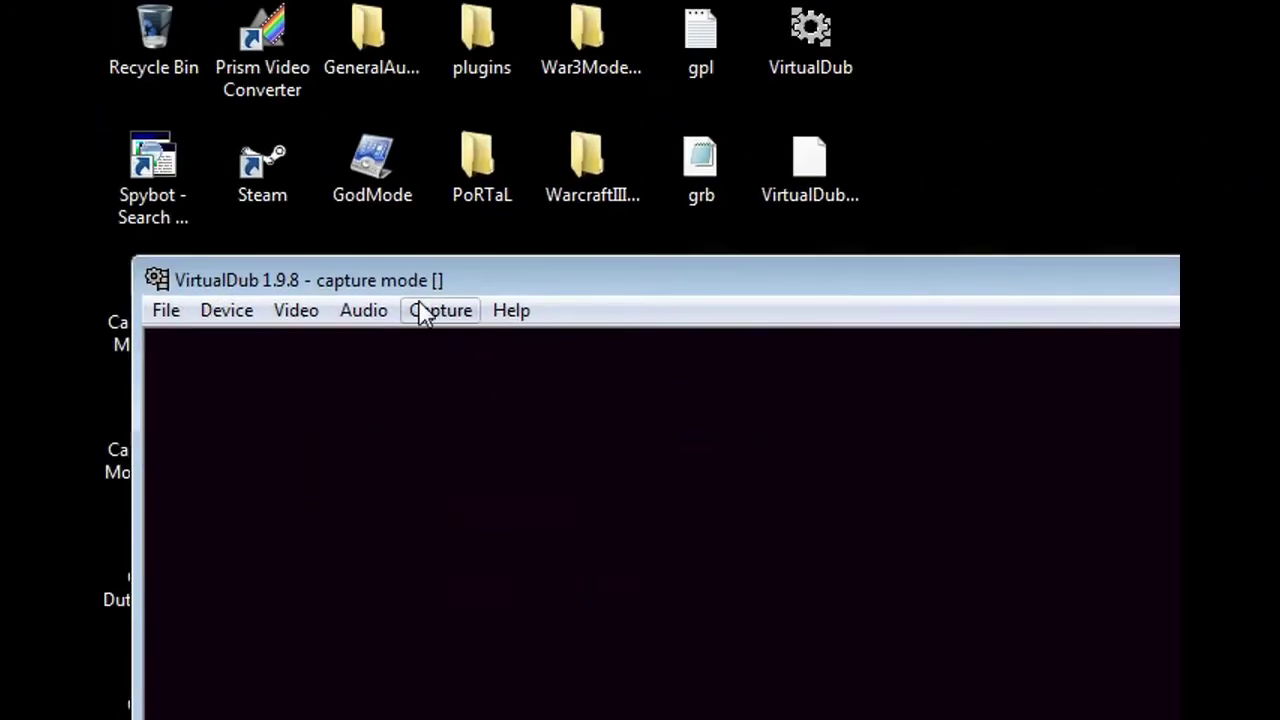
left_click(424, 313)
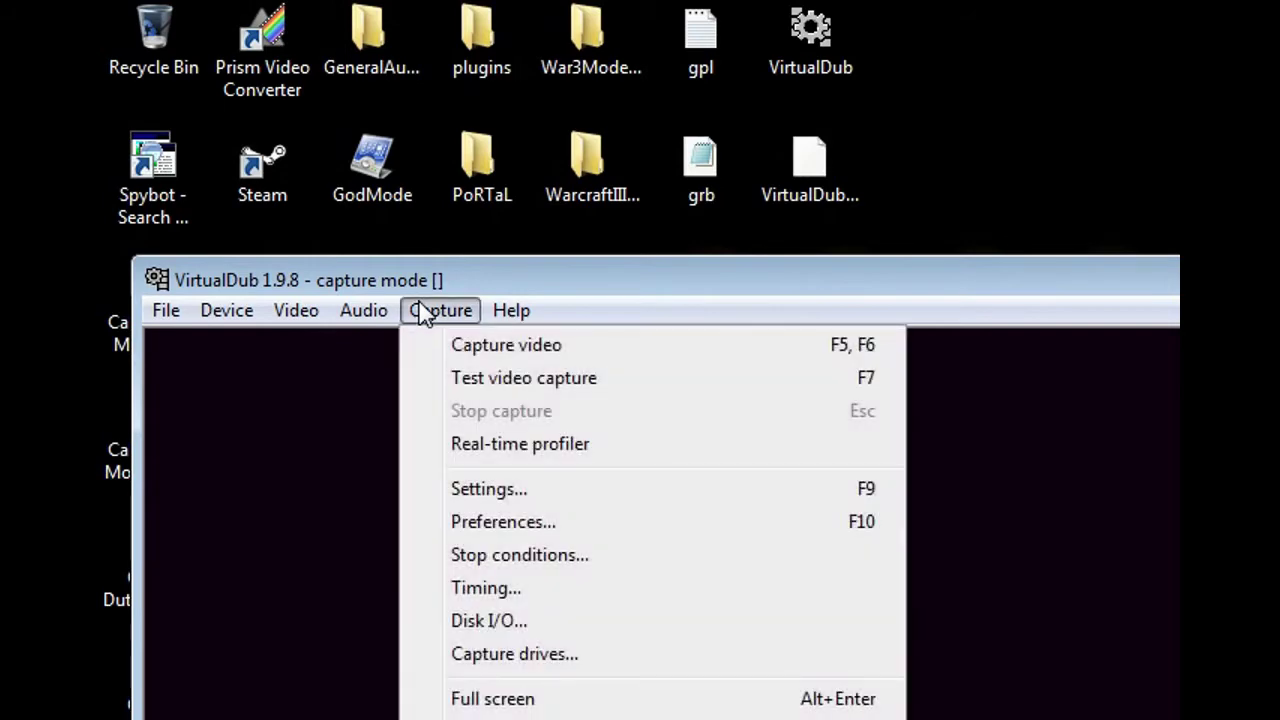
left_click(424, 313)
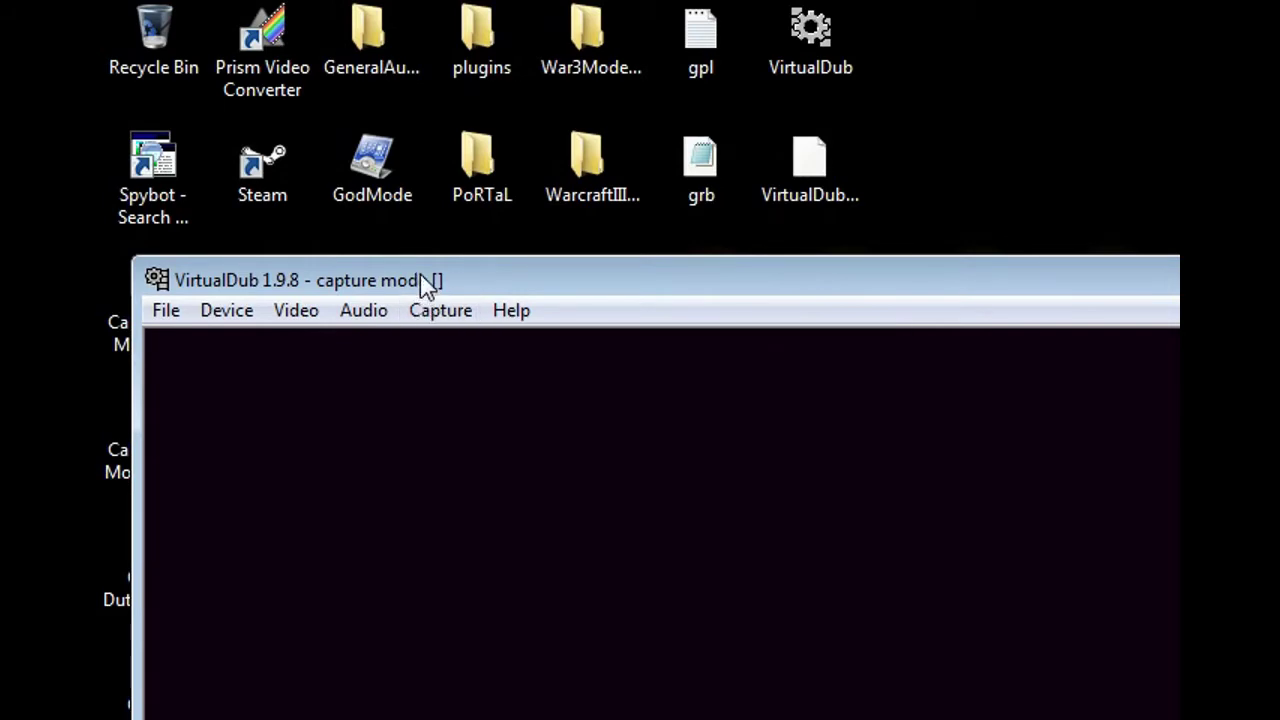
- Set the capture file to test.avi in the Longer folder
left_click(160, 312)
left_click(305, 346)
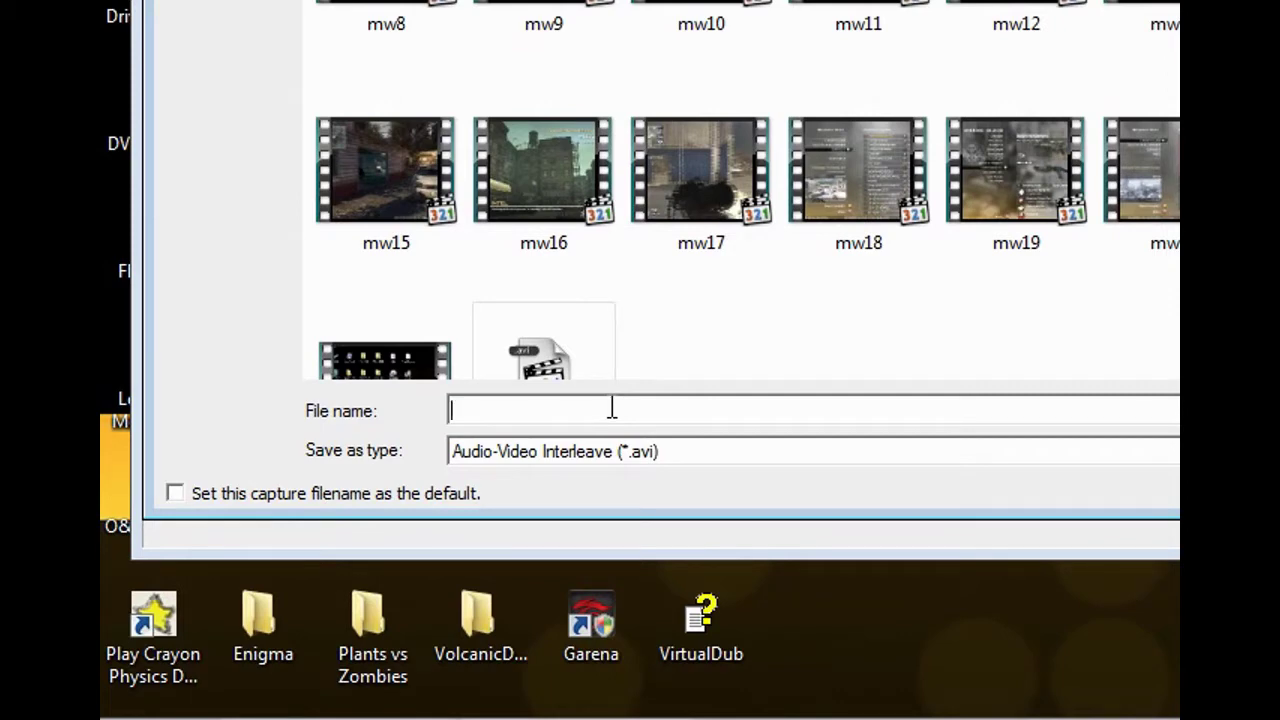
type("test")
key("Return")
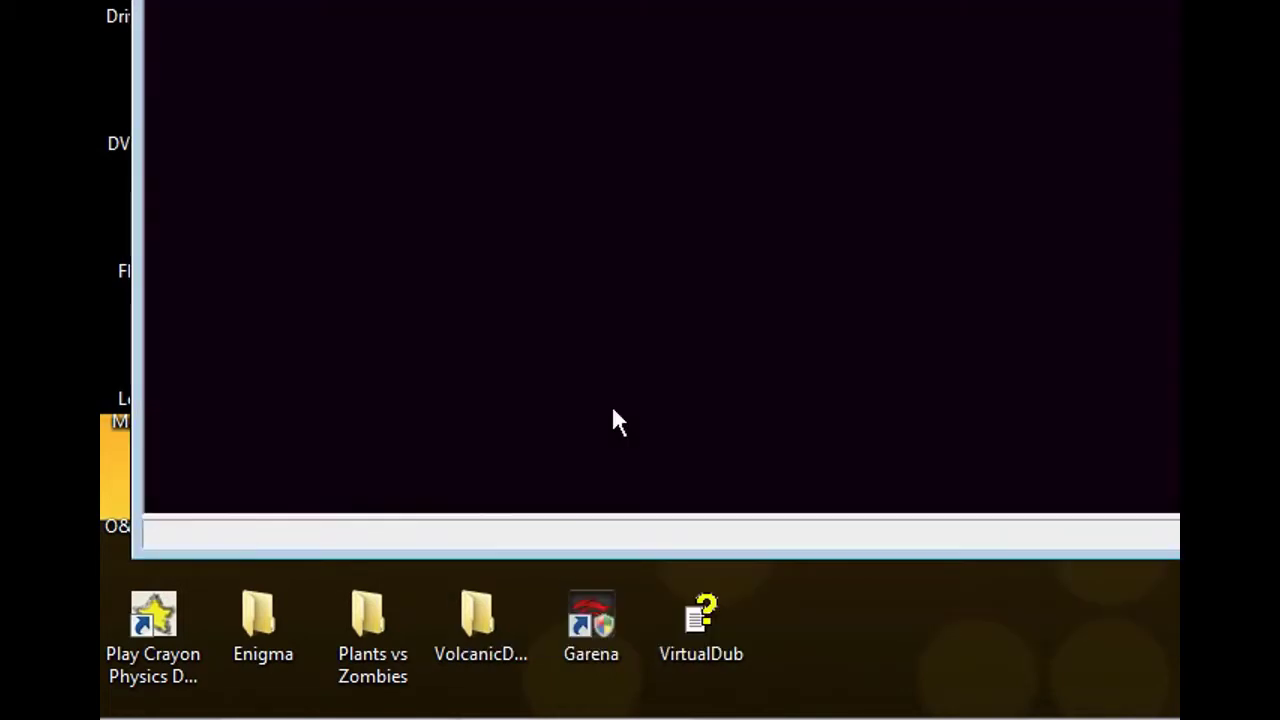
- Open the video compression settings and select the ffdshow Video Codec
left_click(250, 312)
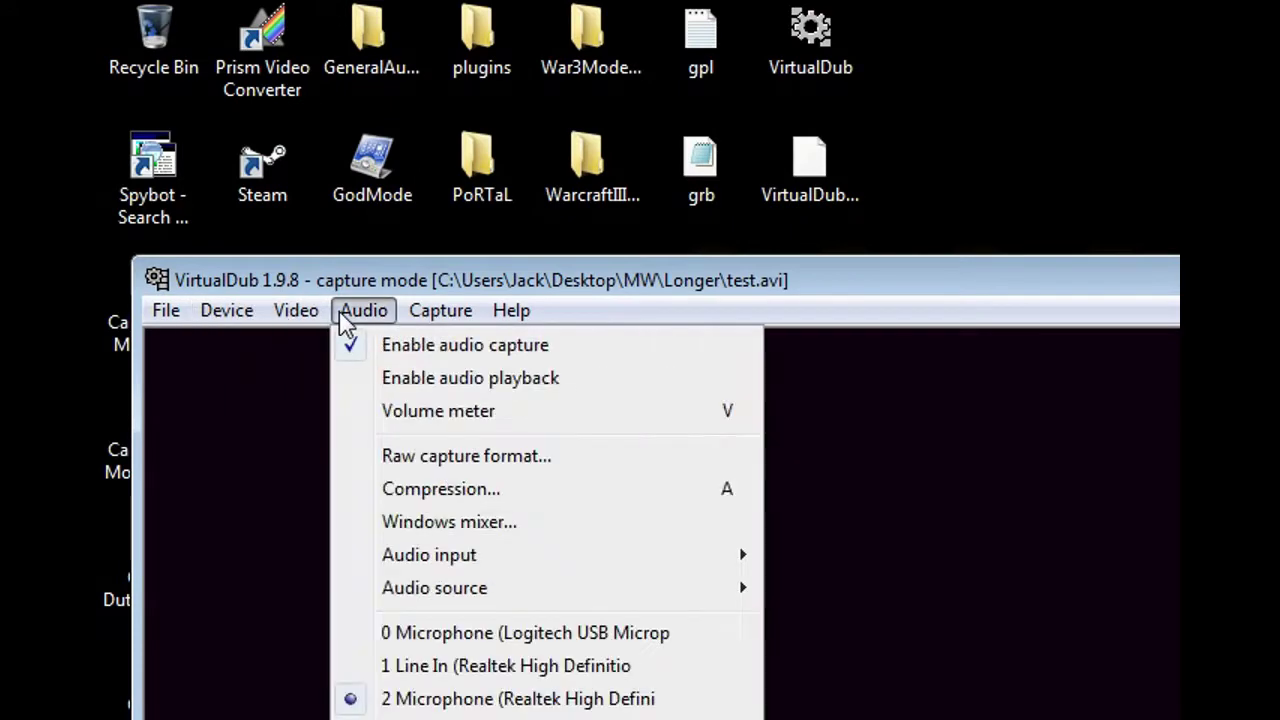
mouse_move(310, 315)
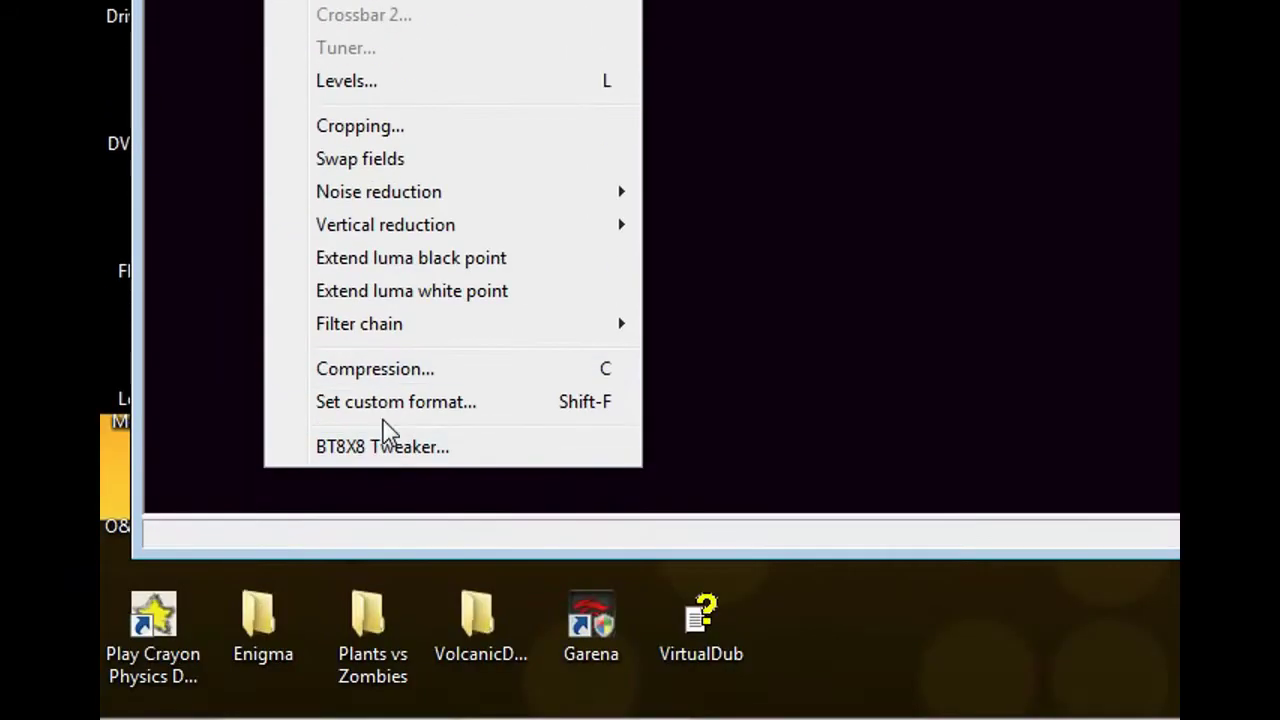
left_click(393, 373)
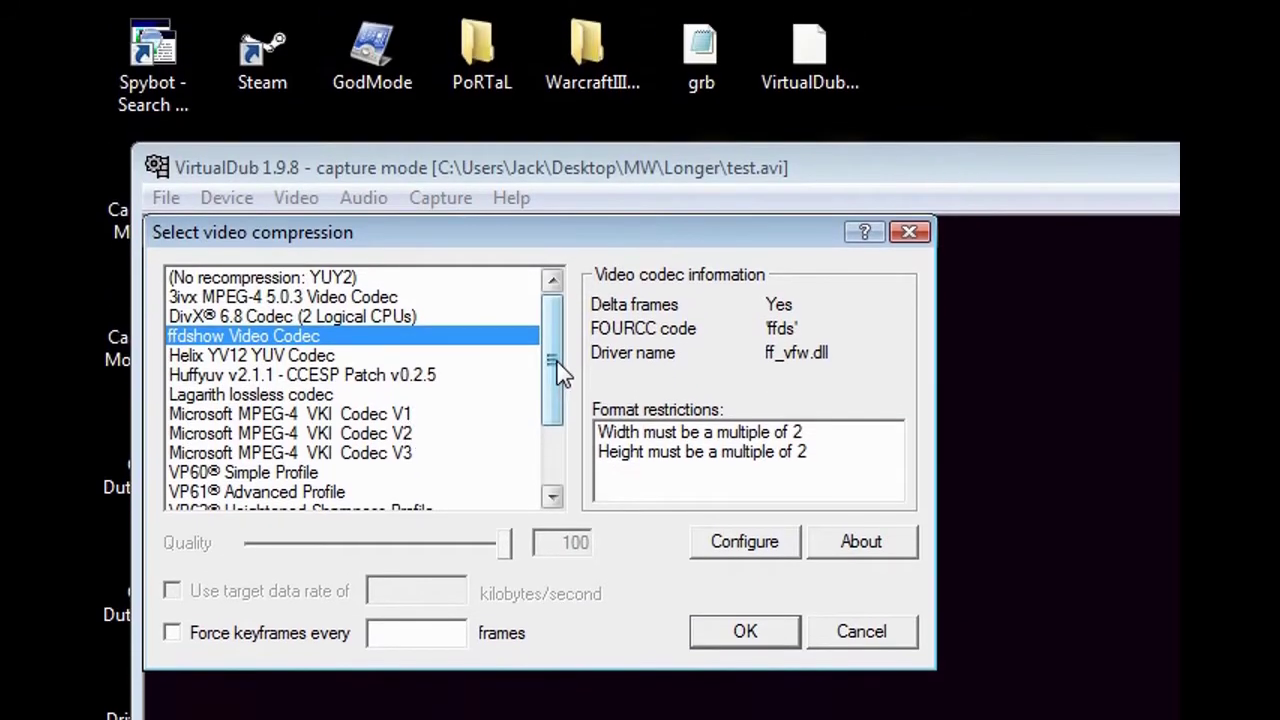
left_click_drag(551, 320, 577, 306)
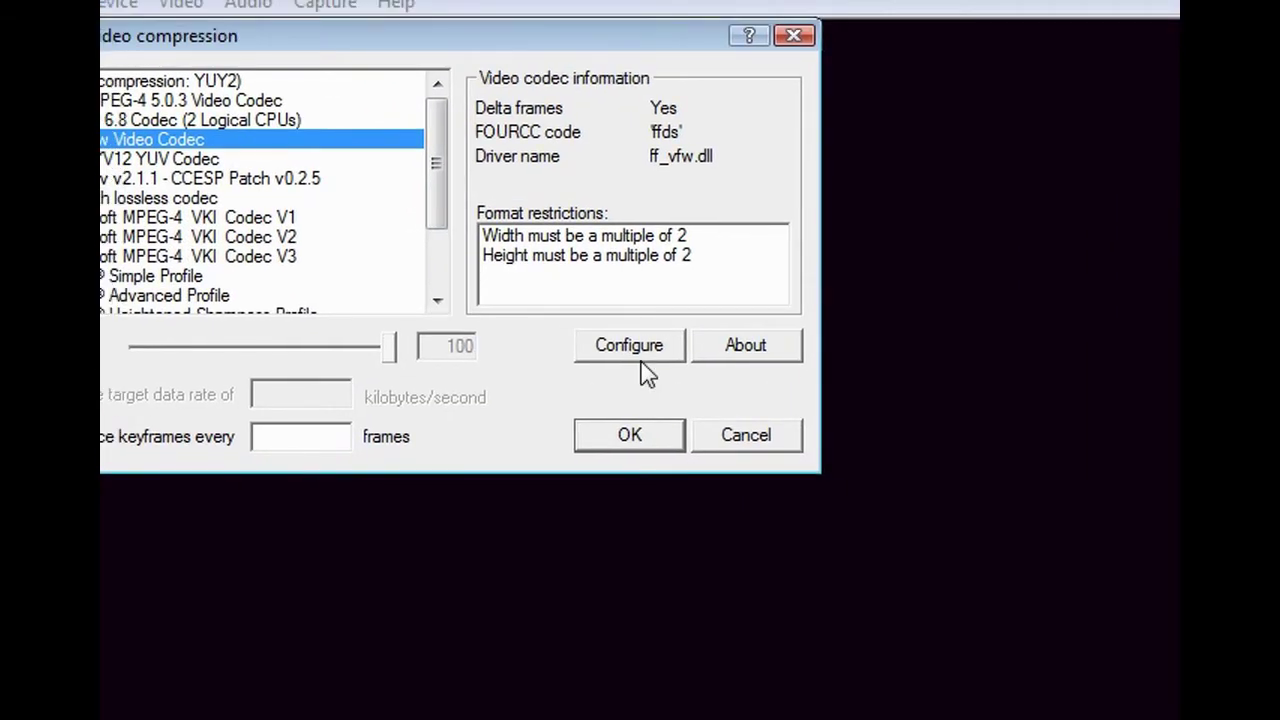
- Configure ffdshow with the MPEG-4 (XVID) encoder at a 2428 kbps bitrate and accept it
left_click(760, 572)
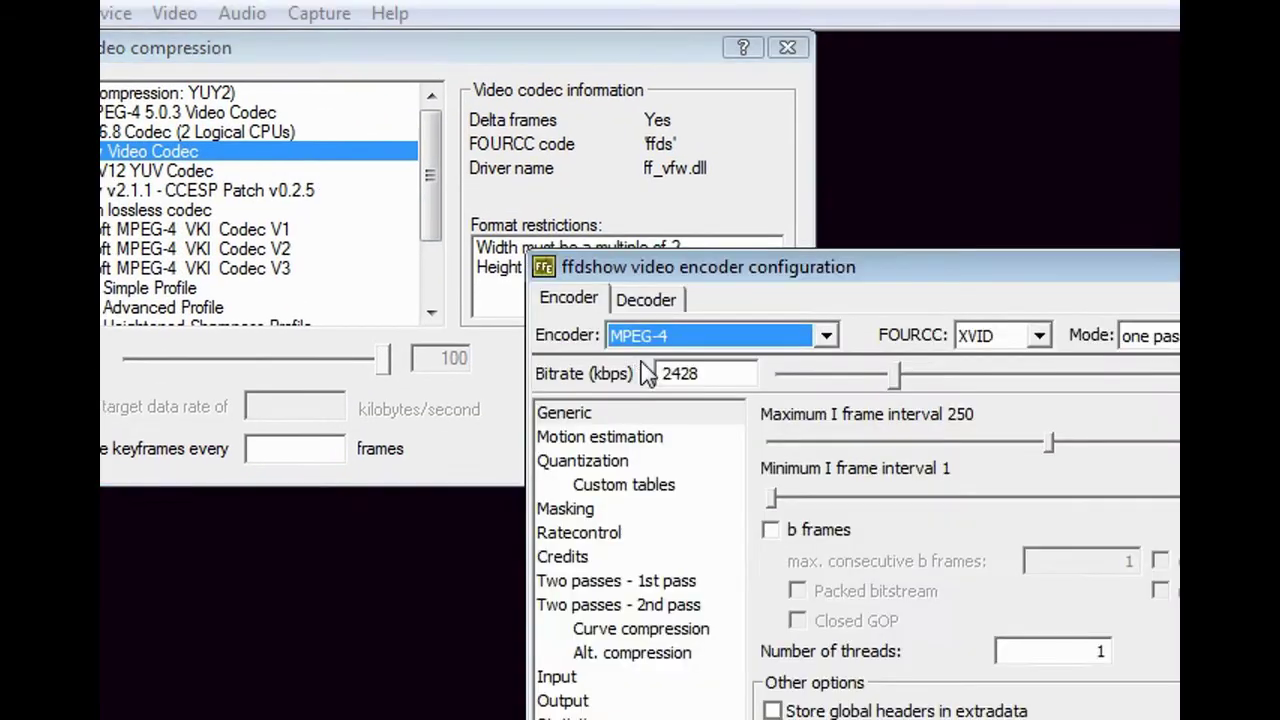
left_click_drag(890, 275, 645, 53)
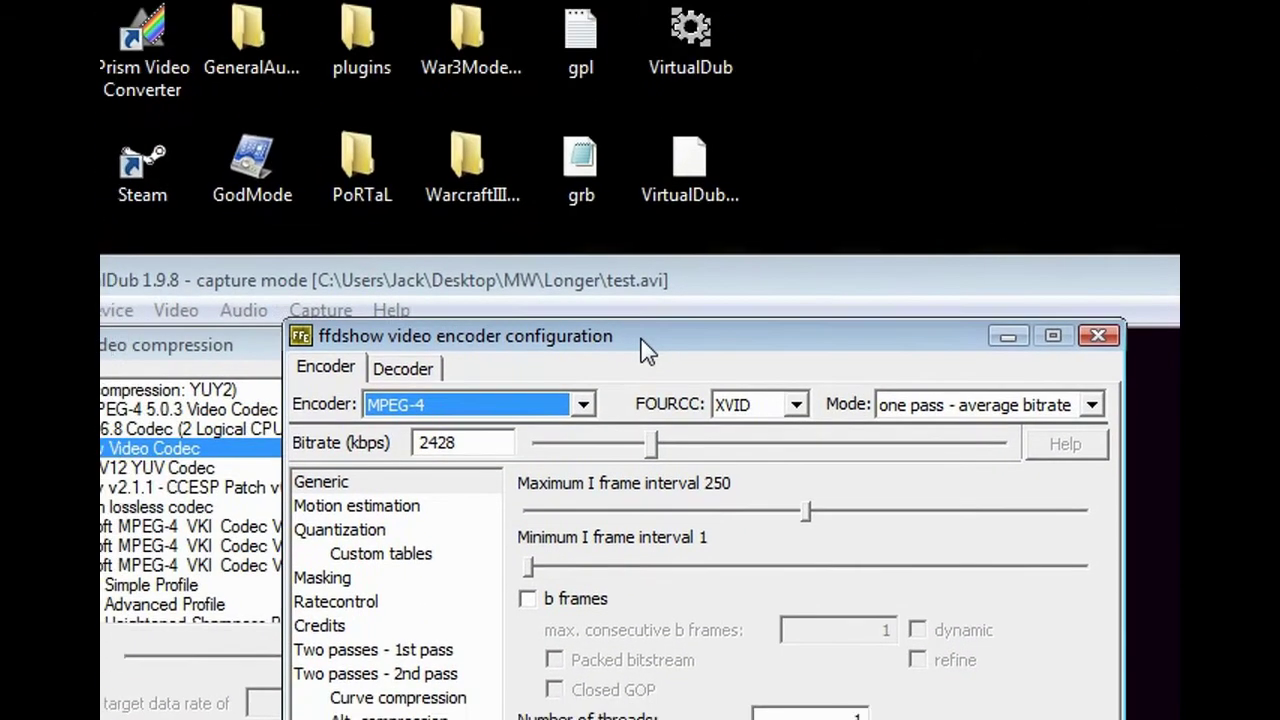
left_click_drag(645, 350, 839, 413)
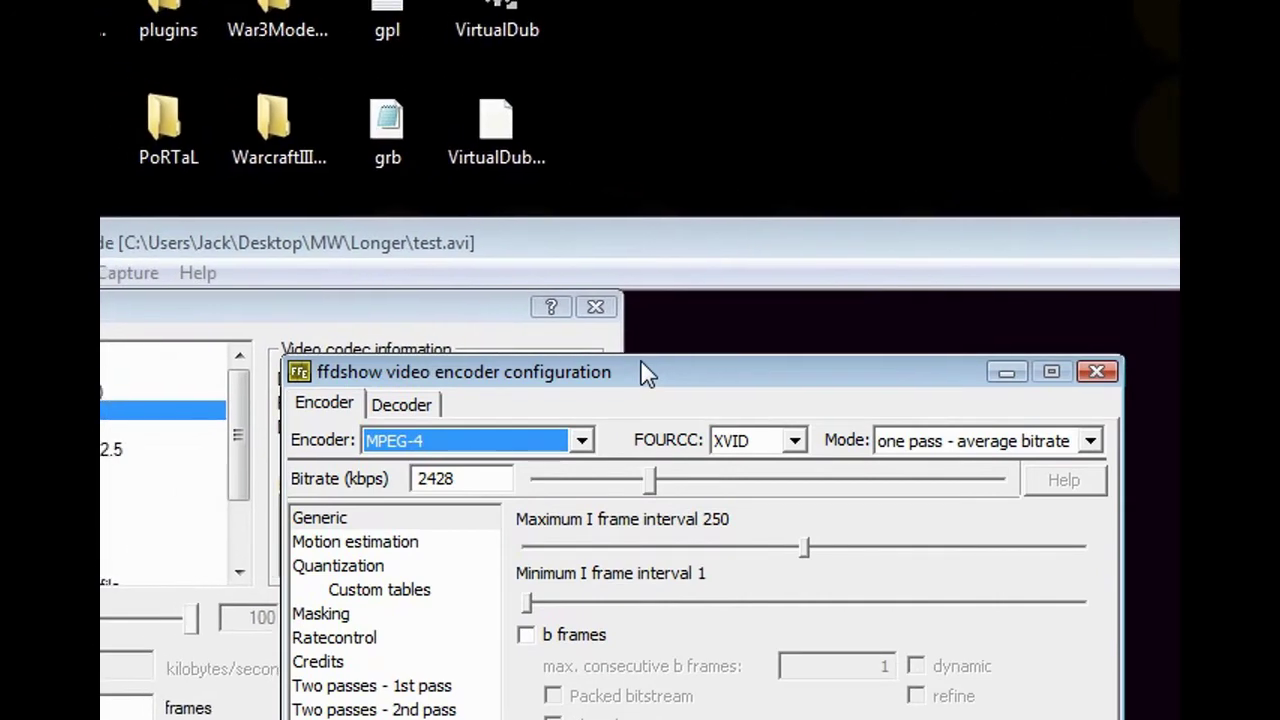
left_click_drag(645, 372, 637, 372)
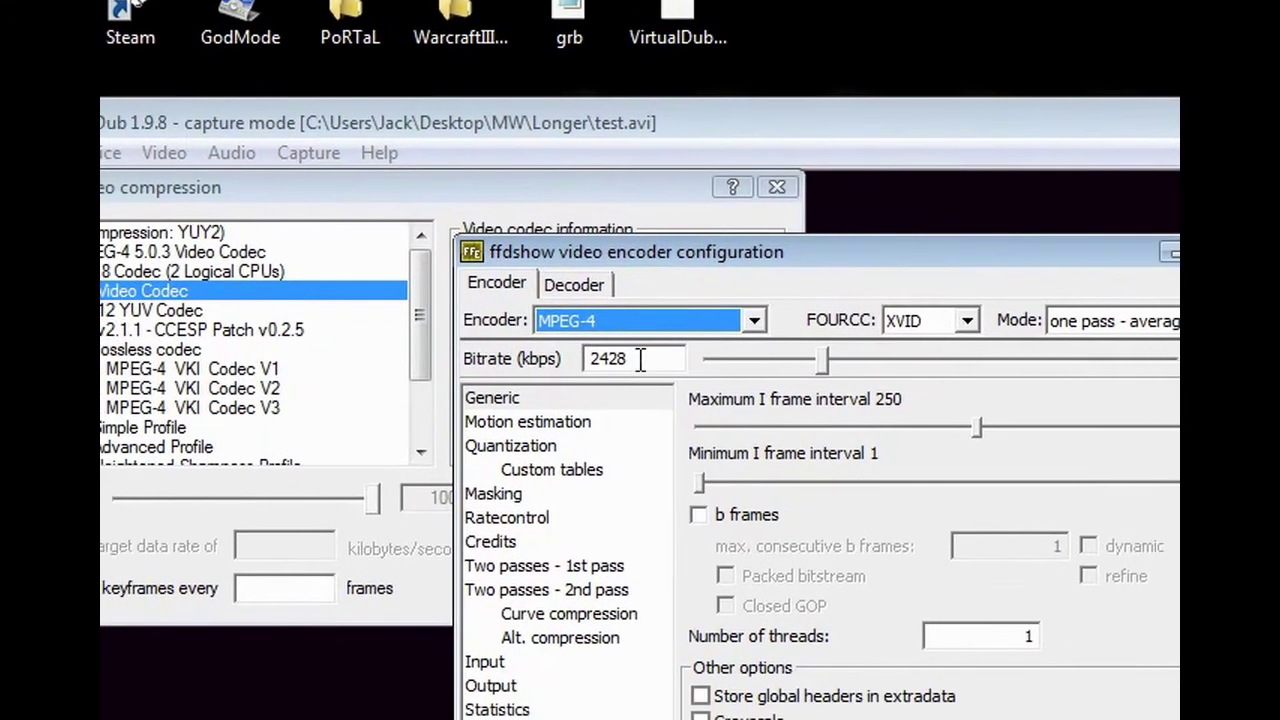
double_click(640, 360)
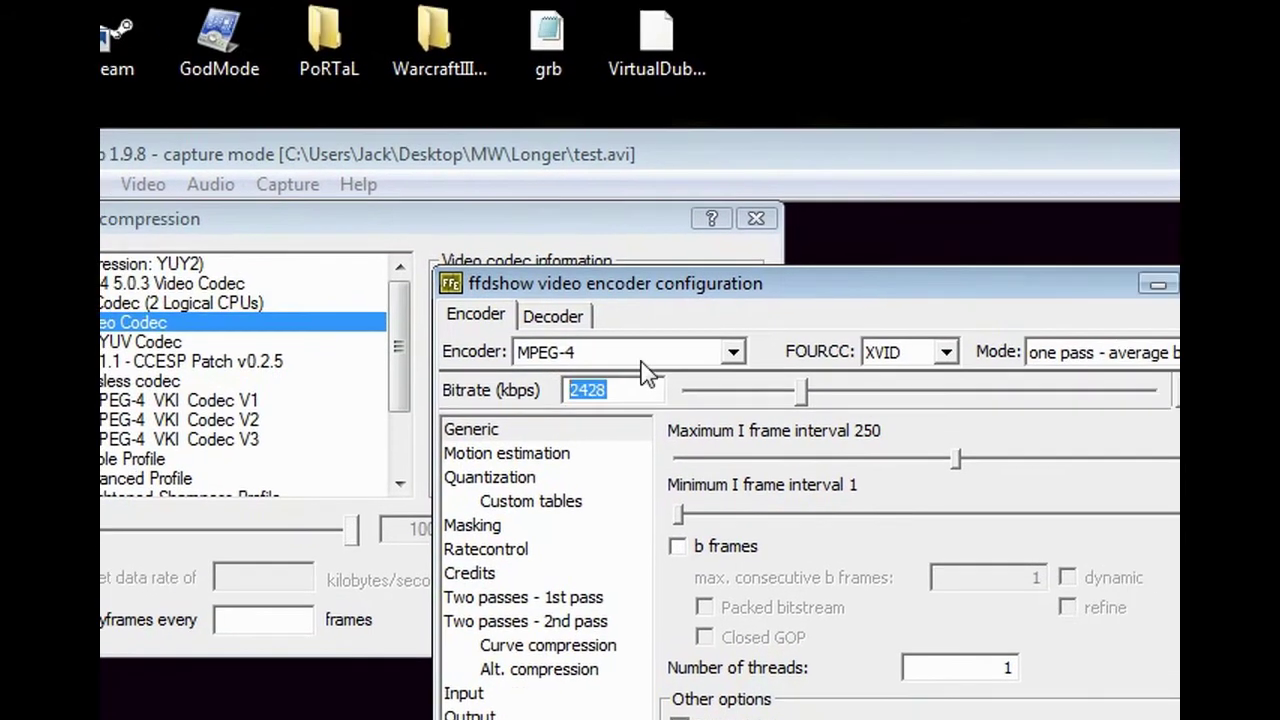
left_click(620, 390)
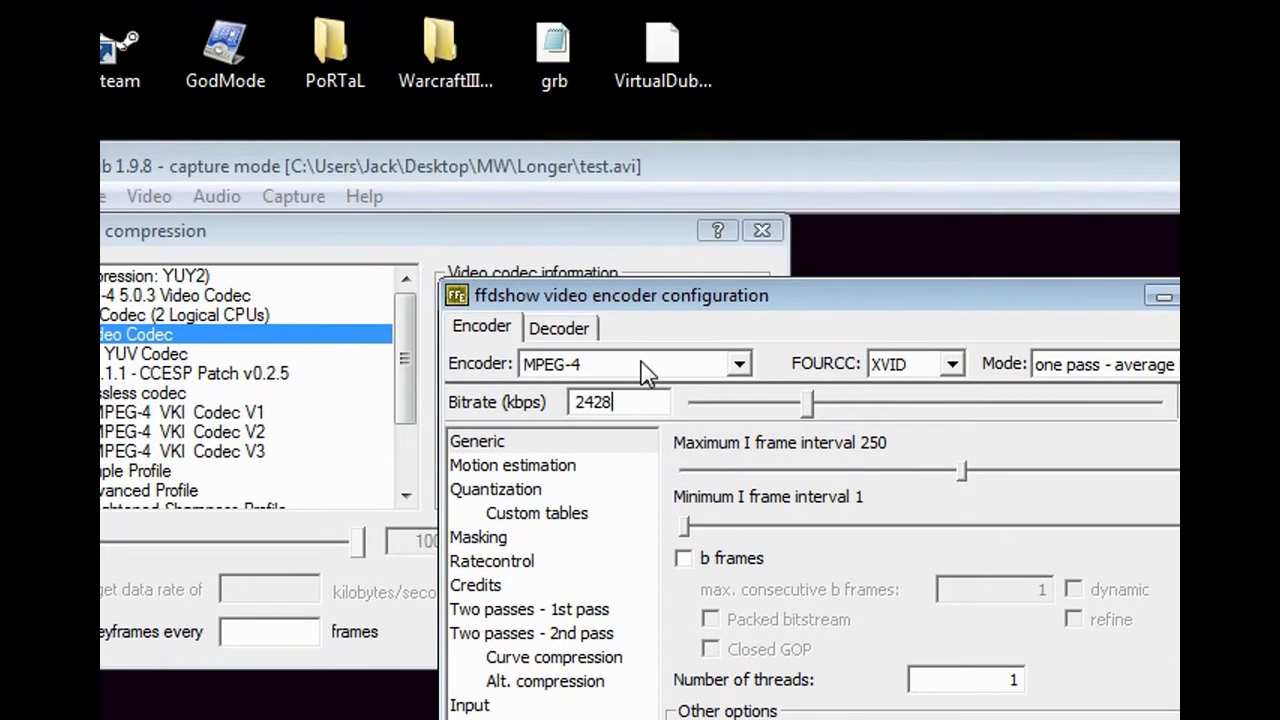
left_click(643, 366)
left_click(643, 366)
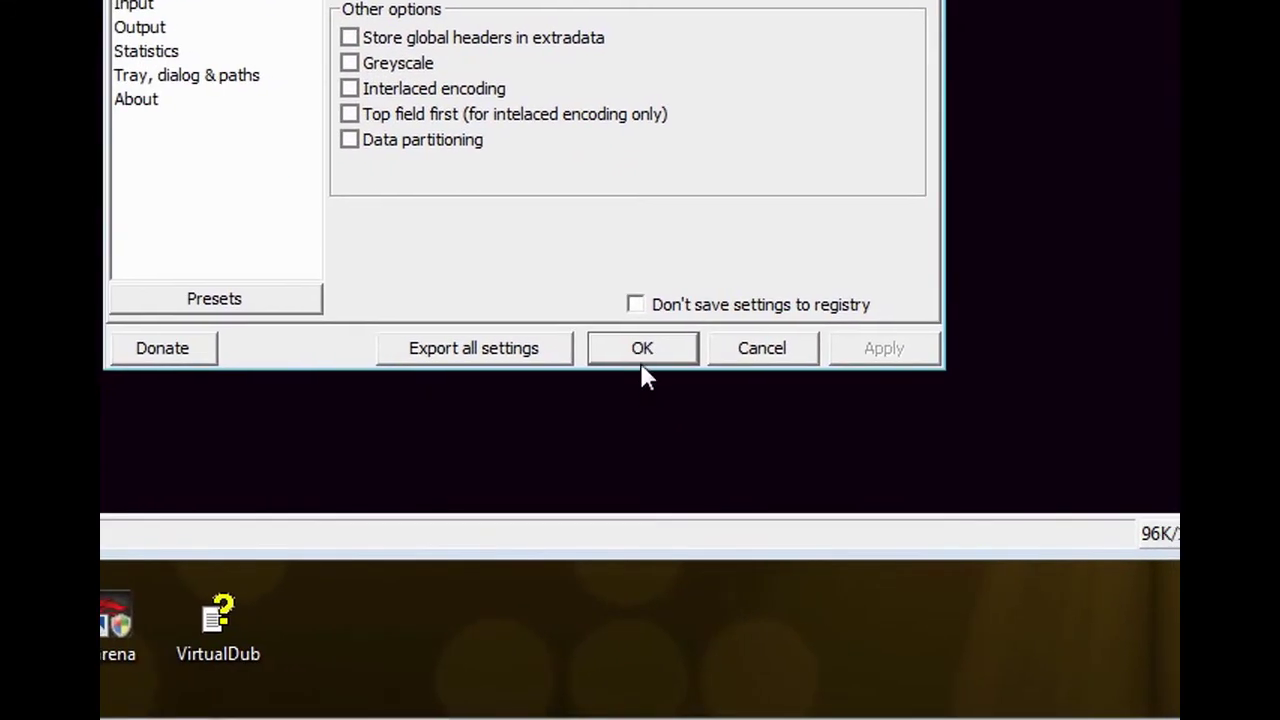
left_click(642, 365)
- Accept the video compression and set audio to 44100 Hz, 128 kbps CBR stereo
left_click(640, 365)
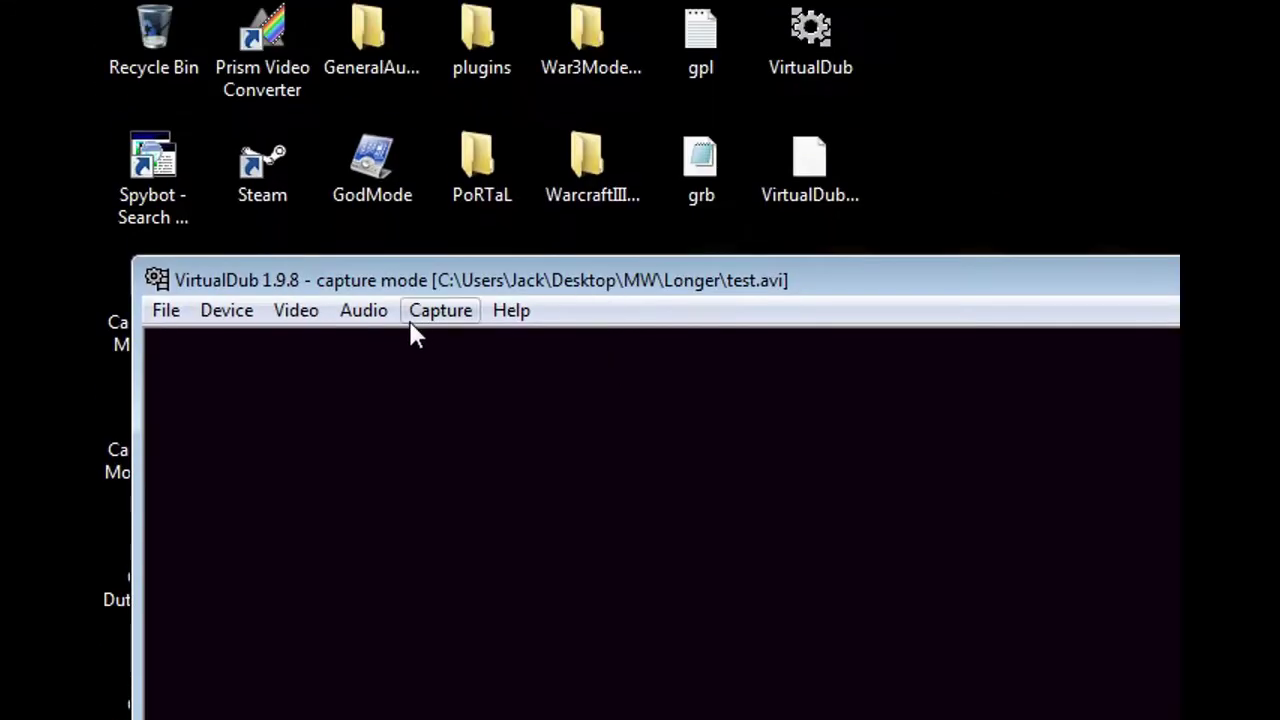
left_click(363, 310)
left_click(372, 364)
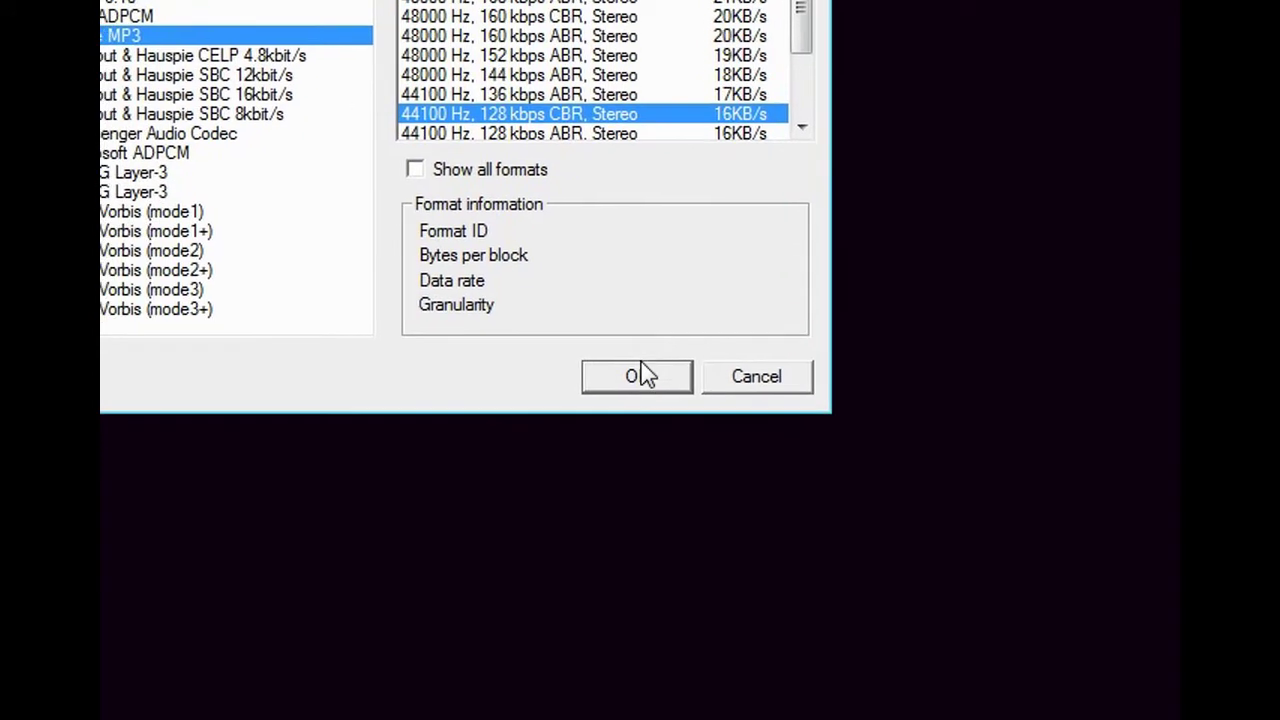
left_click(598, 562)
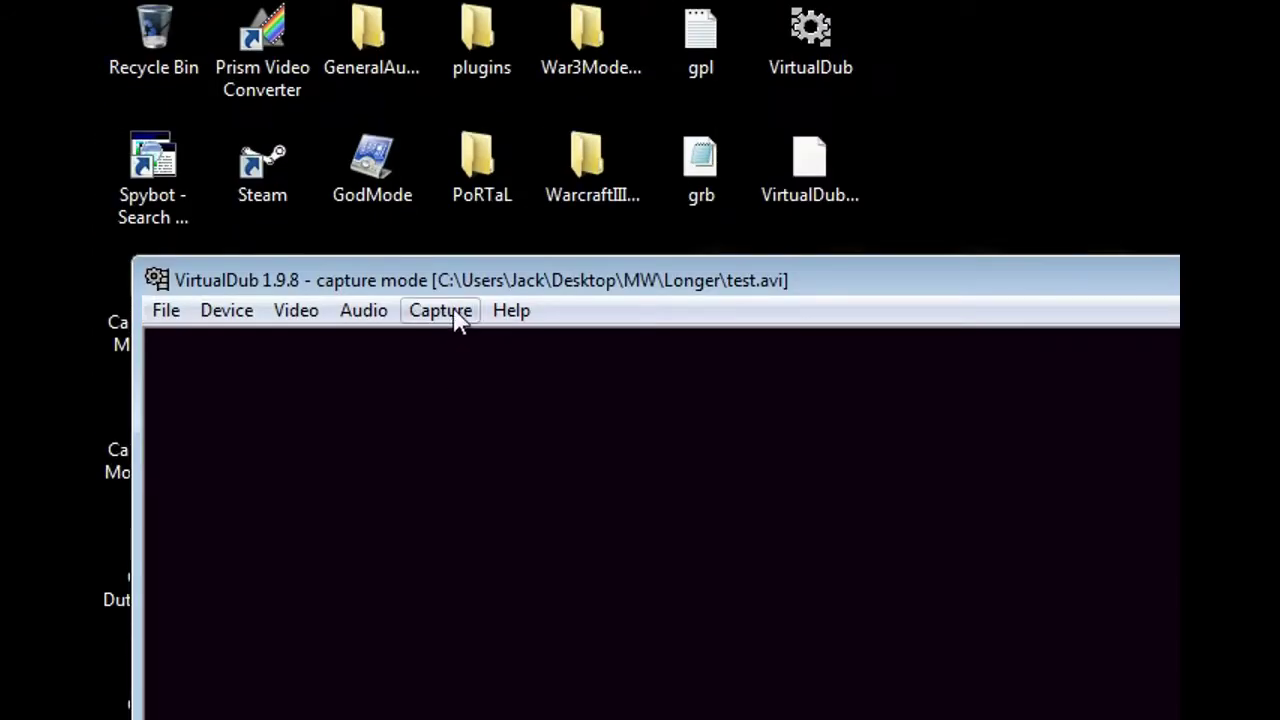
- Run a short test video capture, then stop it
left_click(440, 311)
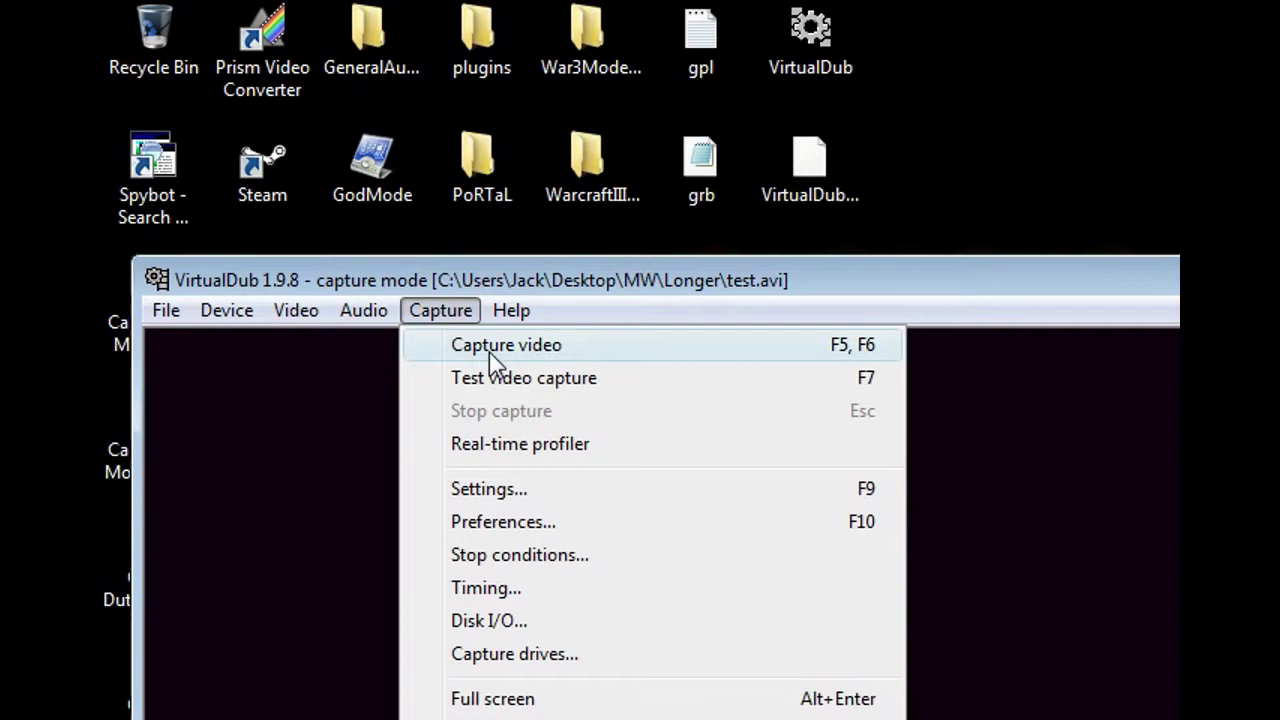
left_click(470, 380)
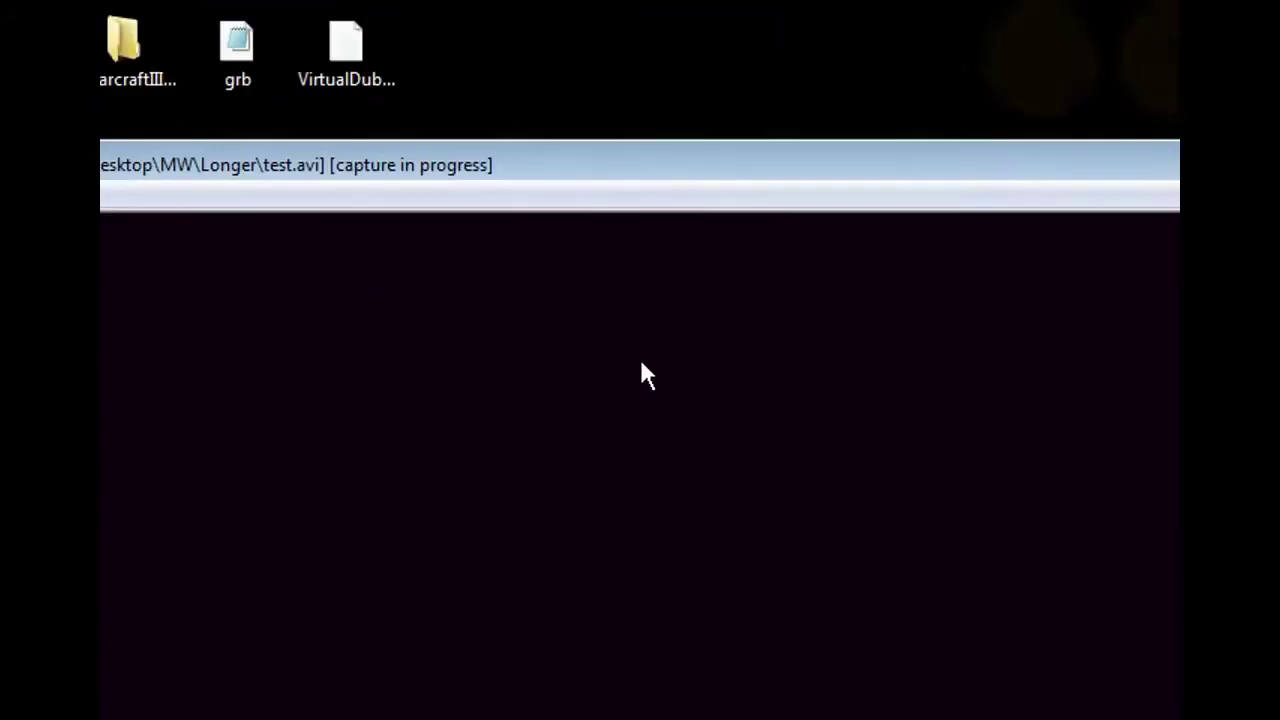
left_click(164, 310)
left_click(462, 360)
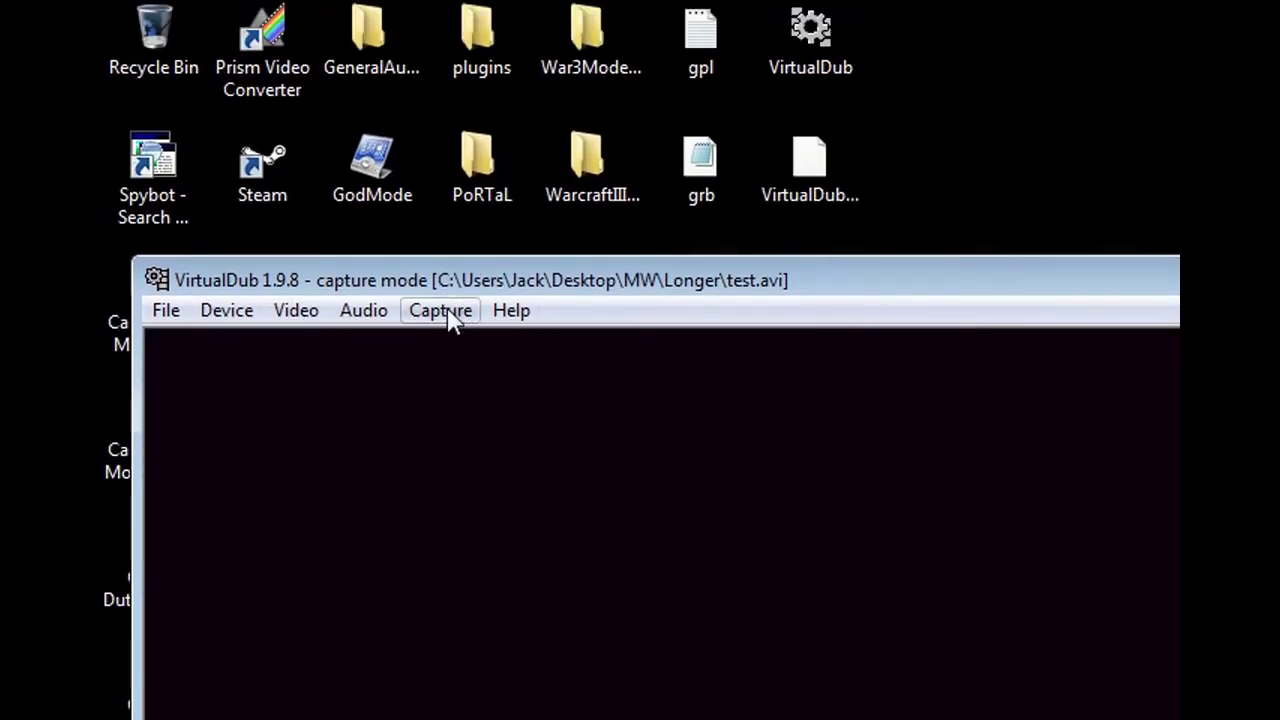
- Start a real capture to test.avi and stop it shortly after
left_click(445, 257)
left_click(489, 344)
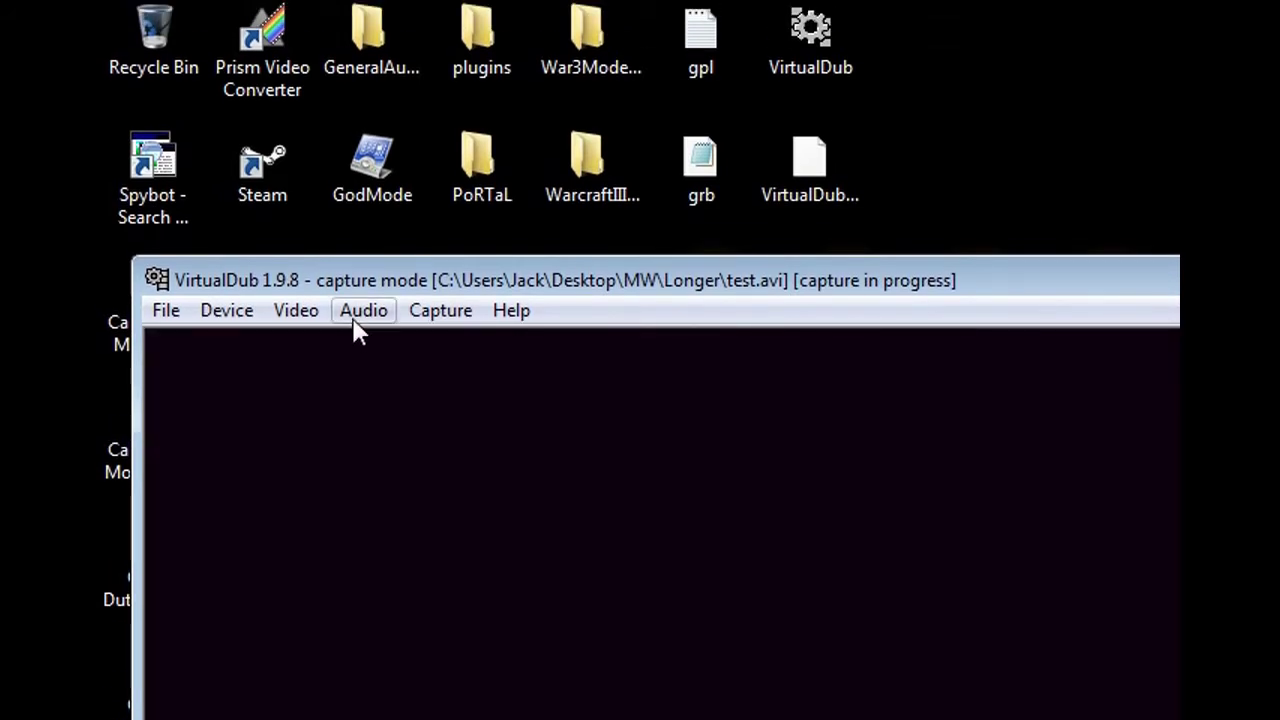
left_click(440, 318)
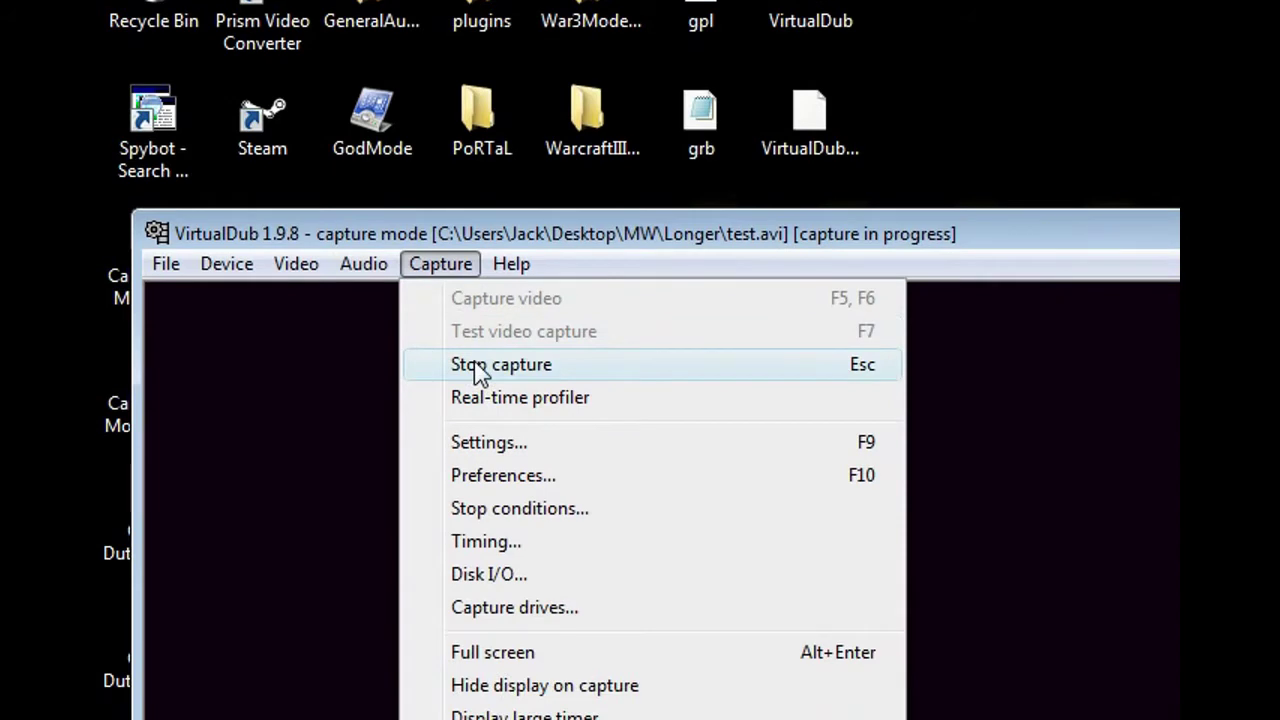
left_click(476, 360)
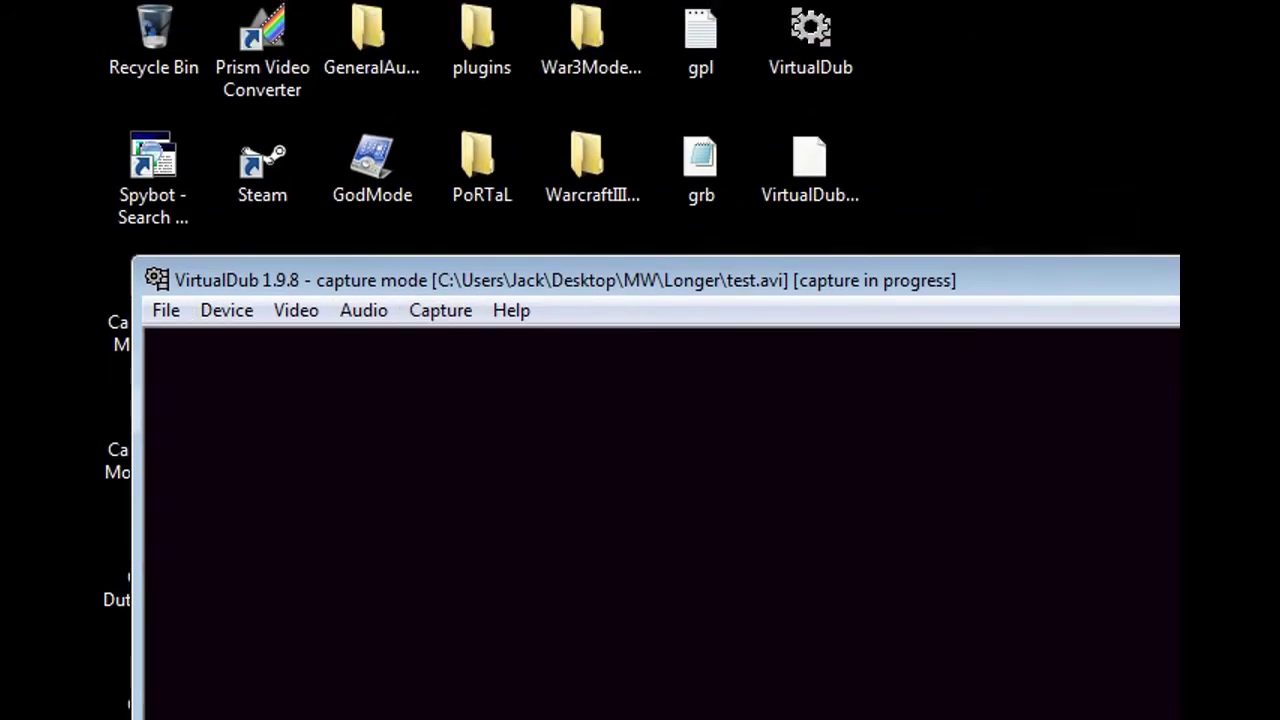
- Open the capture file chooser and cancel it, then look through the Capture menu without choosing anything
left_click(166, 252)
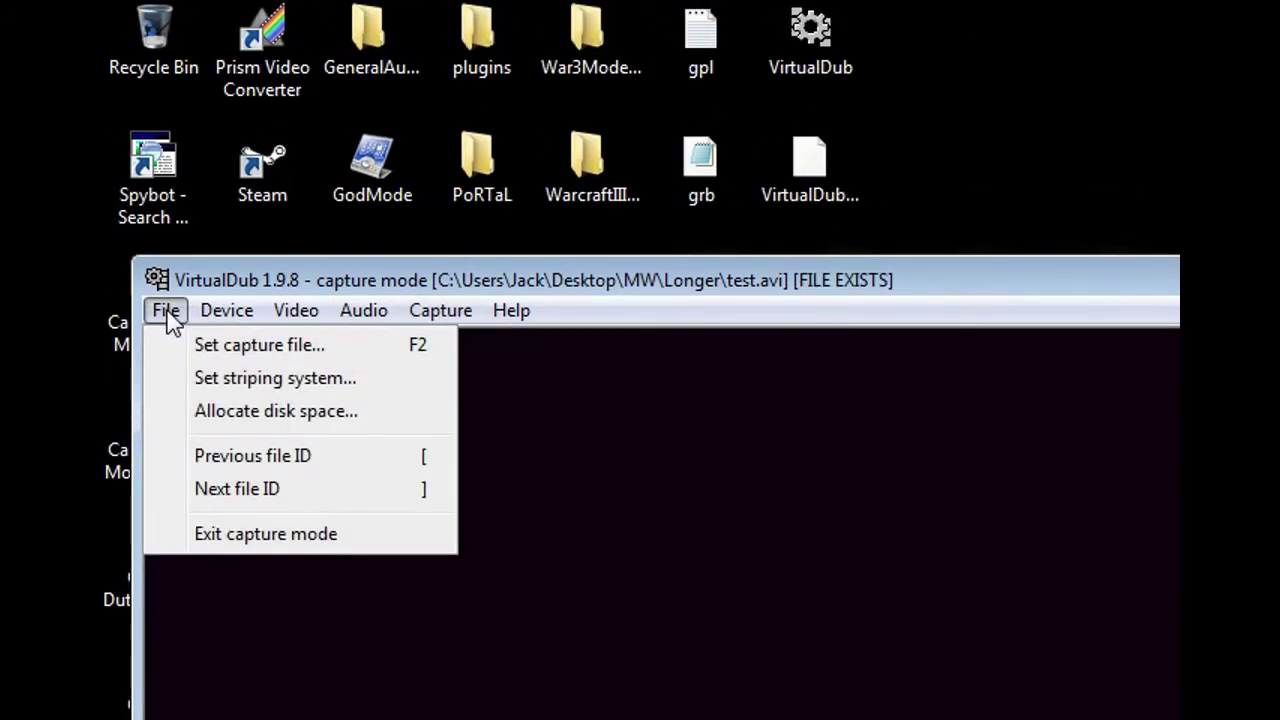
left_click(205, 344)
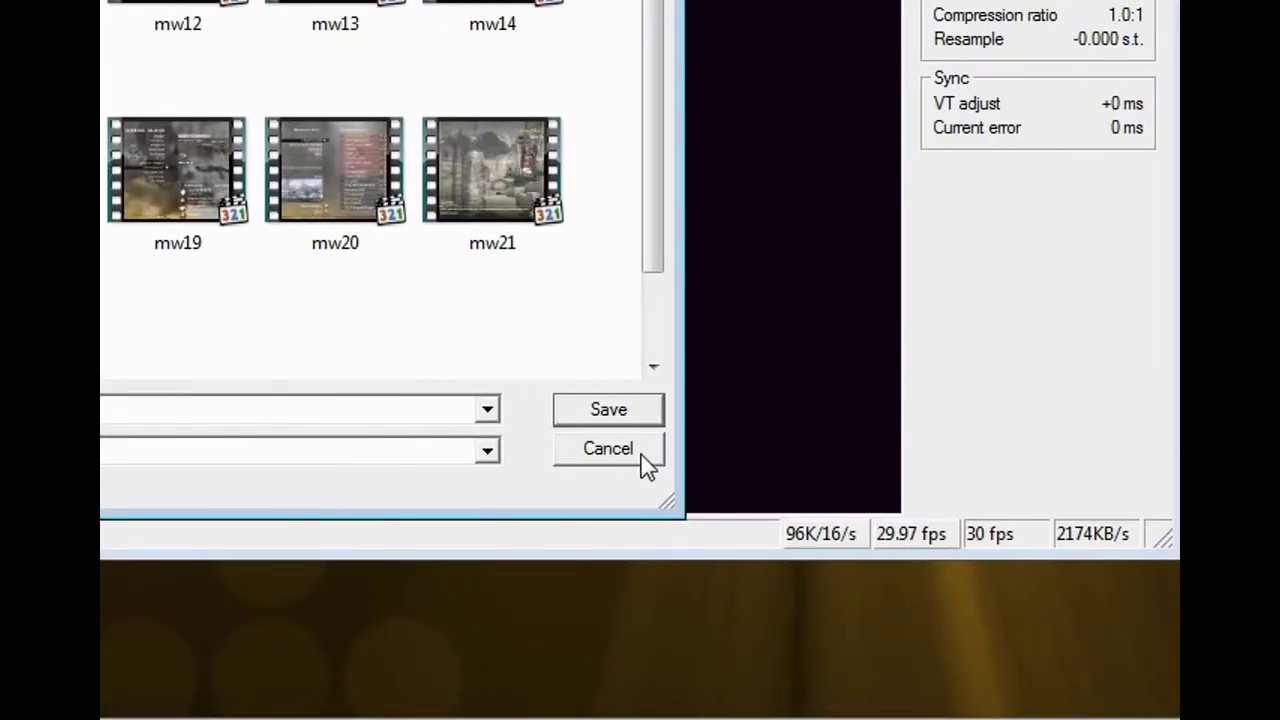
left_click(640, 450)
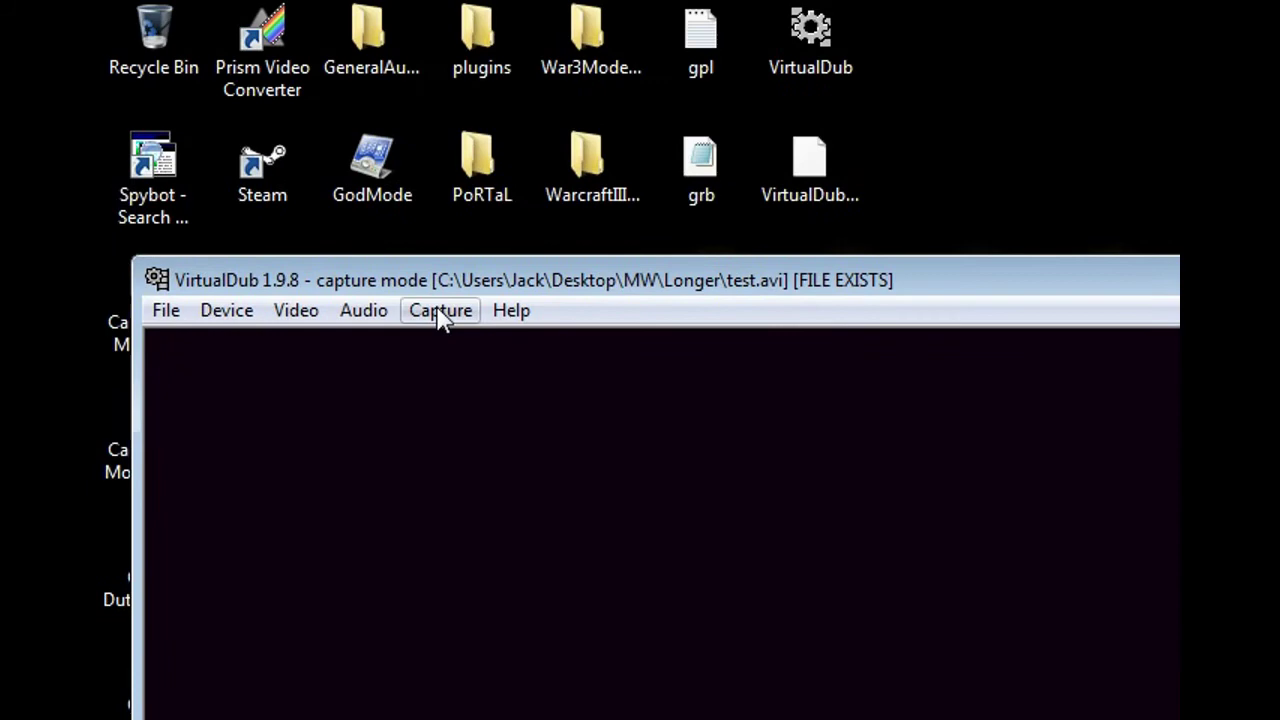
left_click(441, 314)
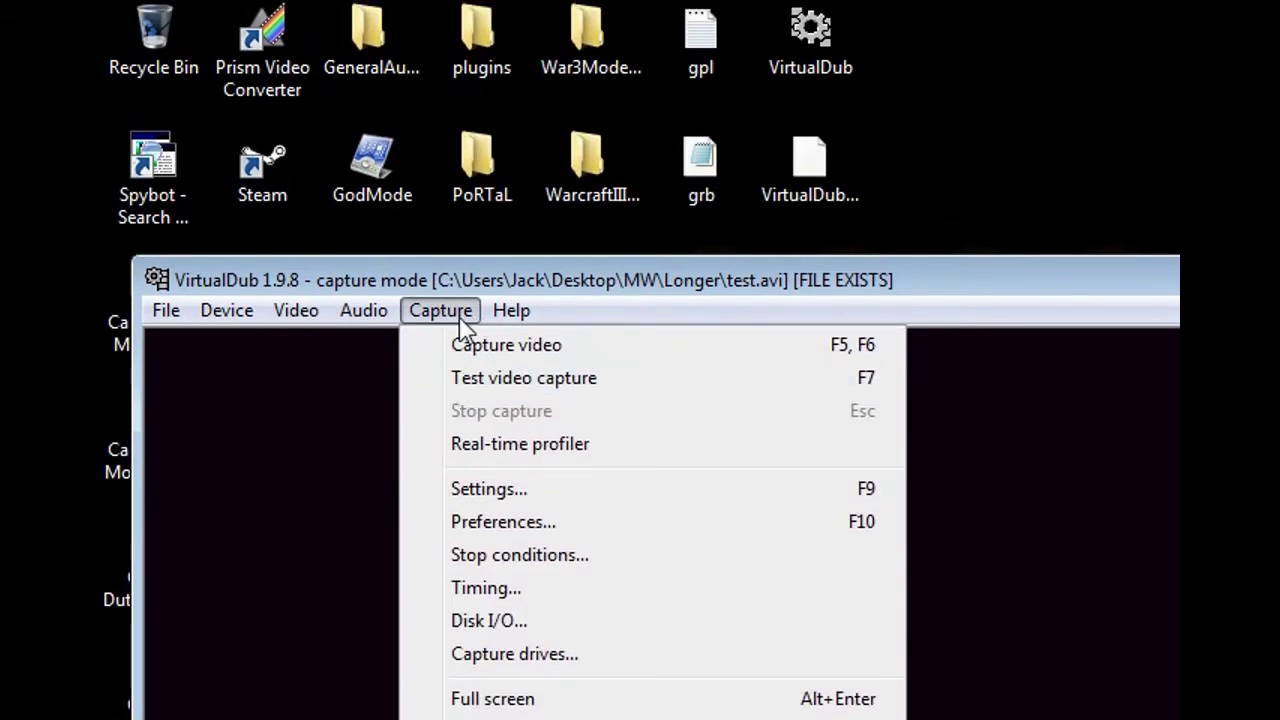
left_click(360, 429)
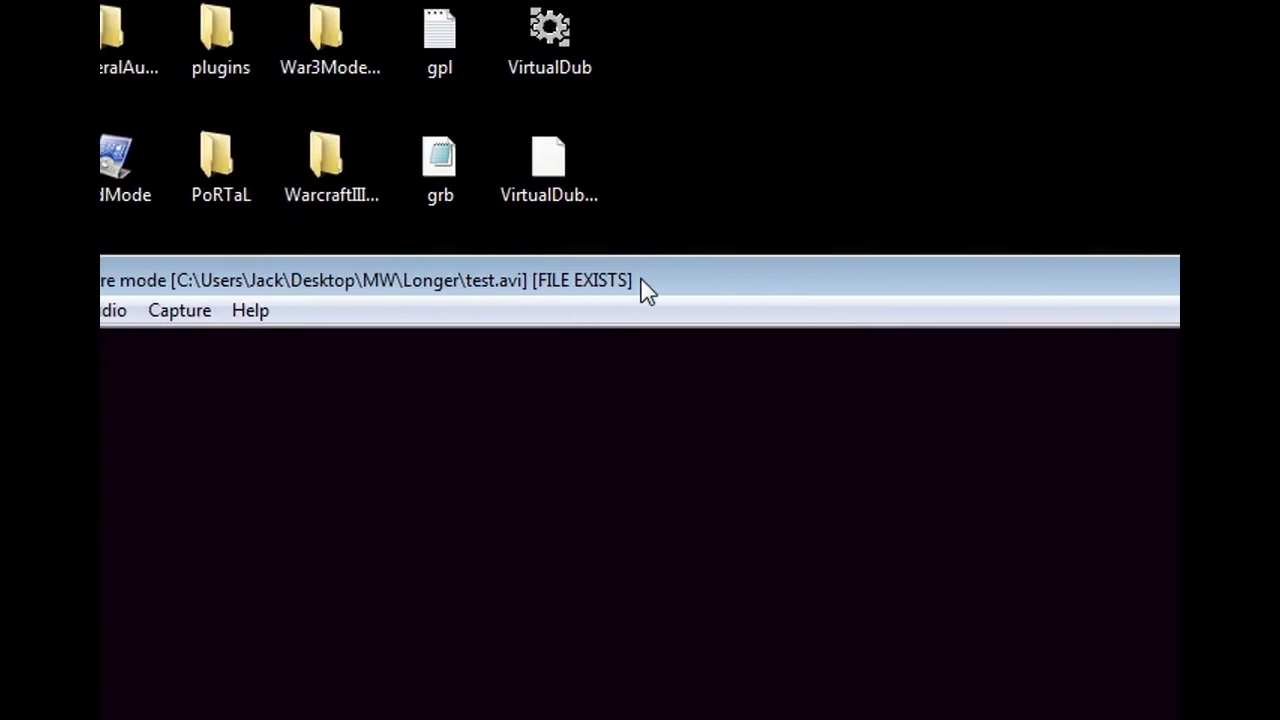
left_click(177, 312)
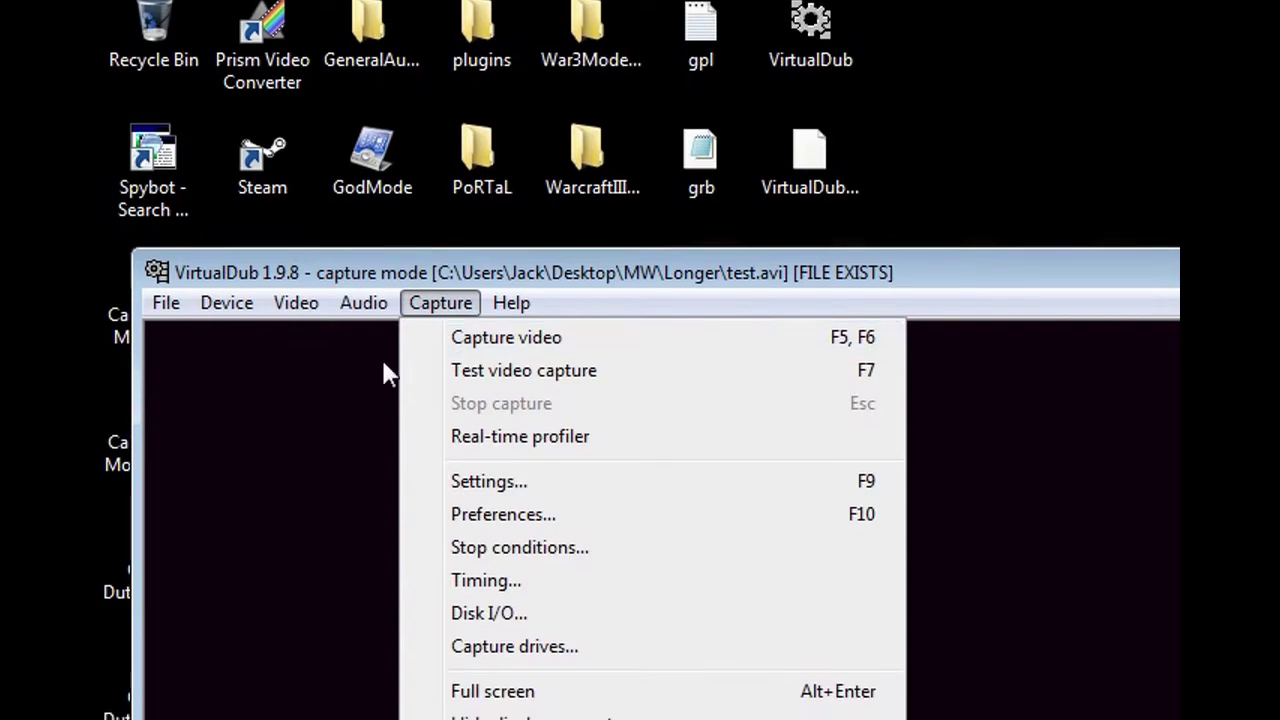
left_click(383, 371)
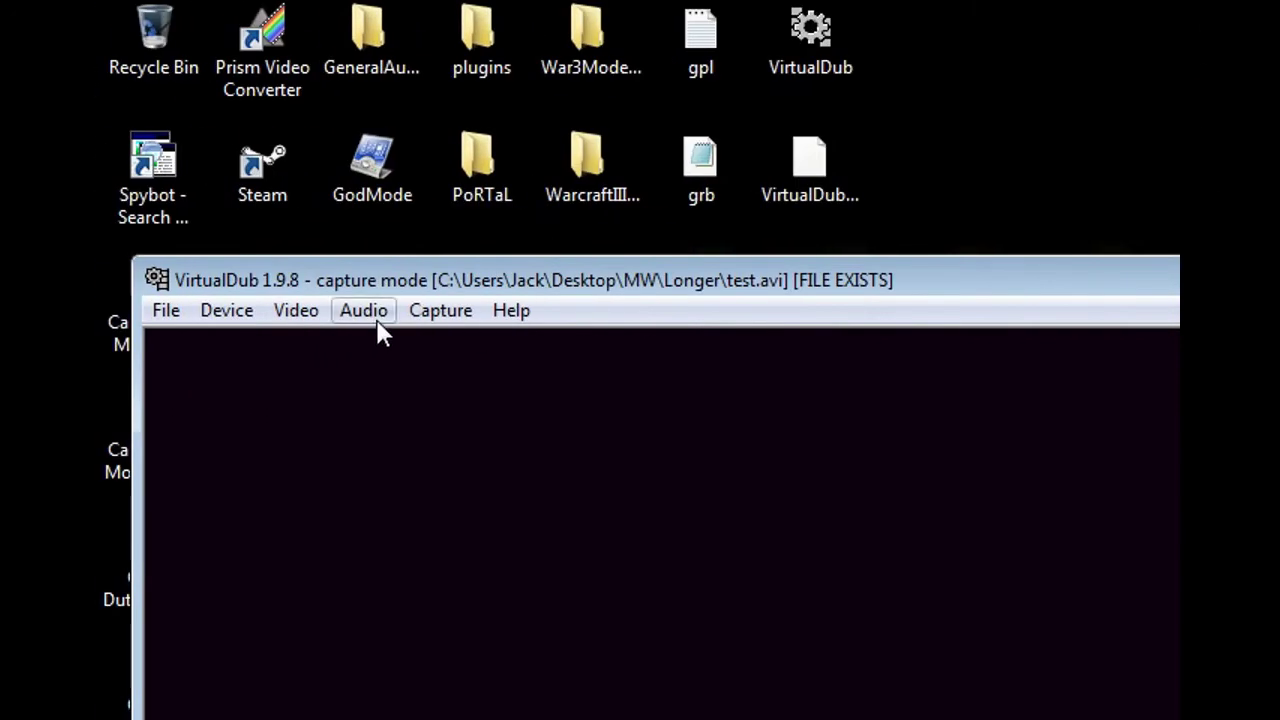
- Look through the Audio, Video and Device menus, then exit capture mode
left_click(370, 313)
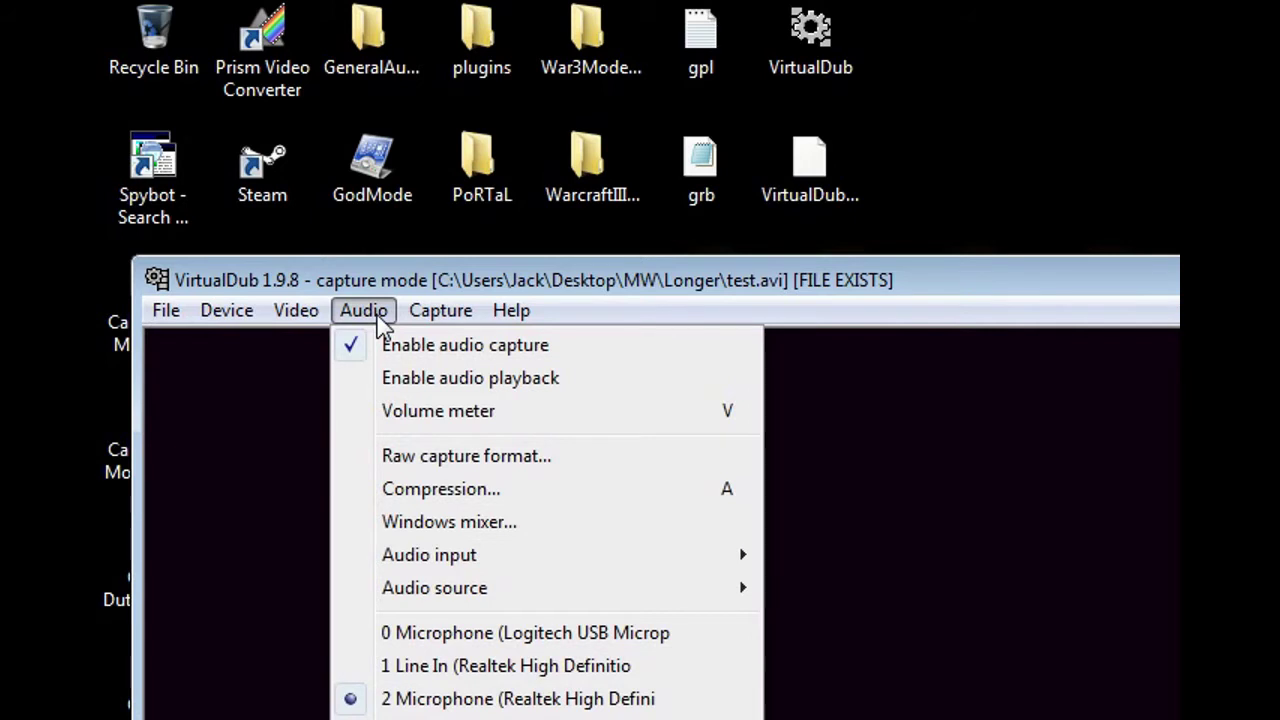
left_click(370, 314)
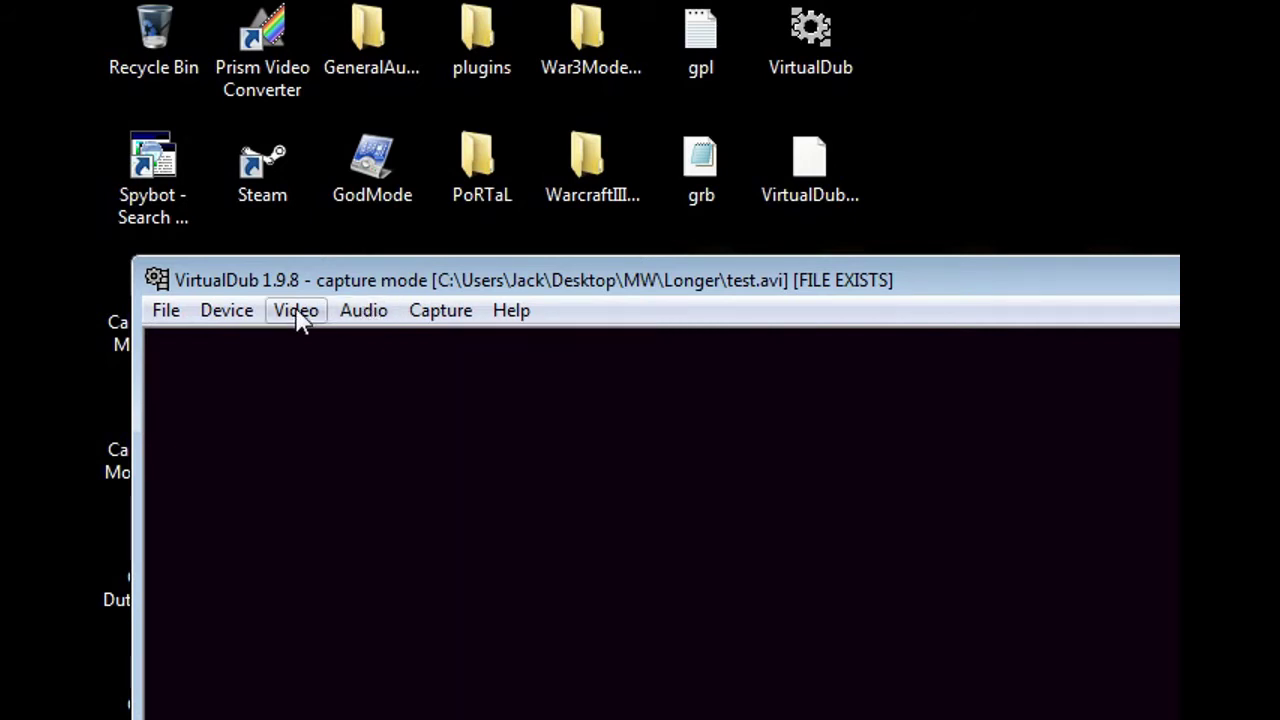
left_click(290, 313)
mouse_move(247, 318)
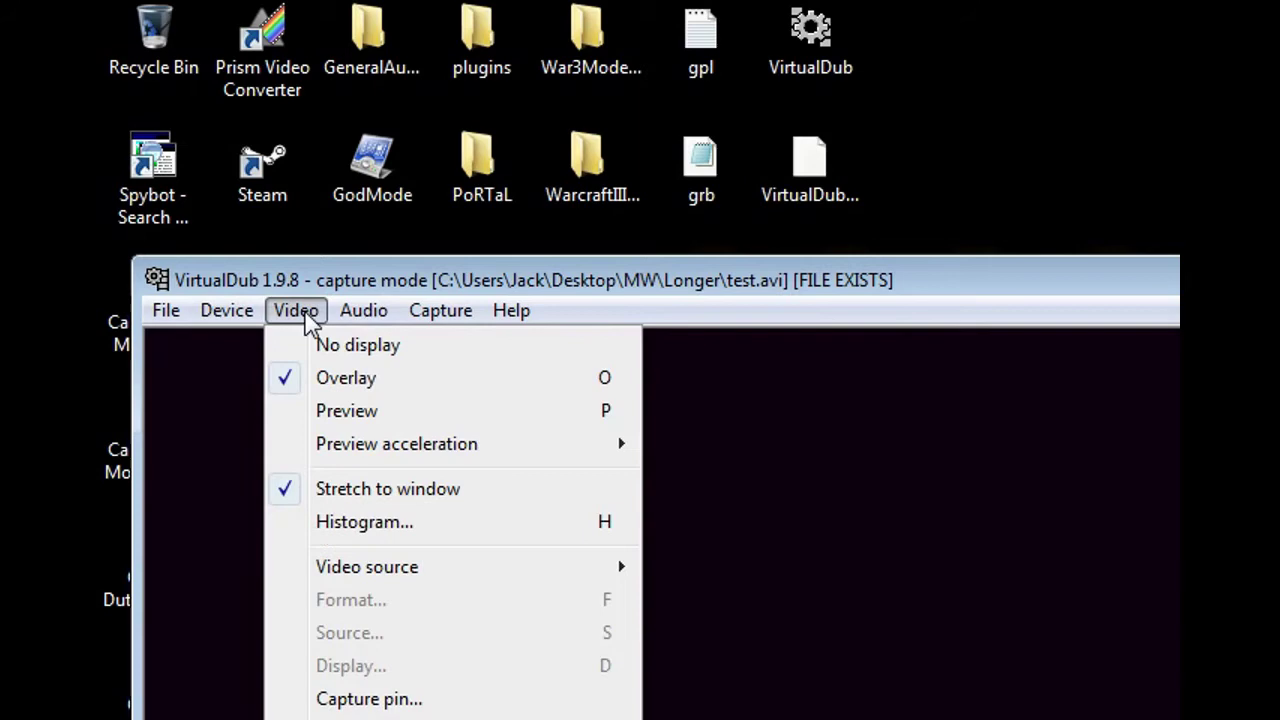
left_click(292, 318)
left_click(166, 311)
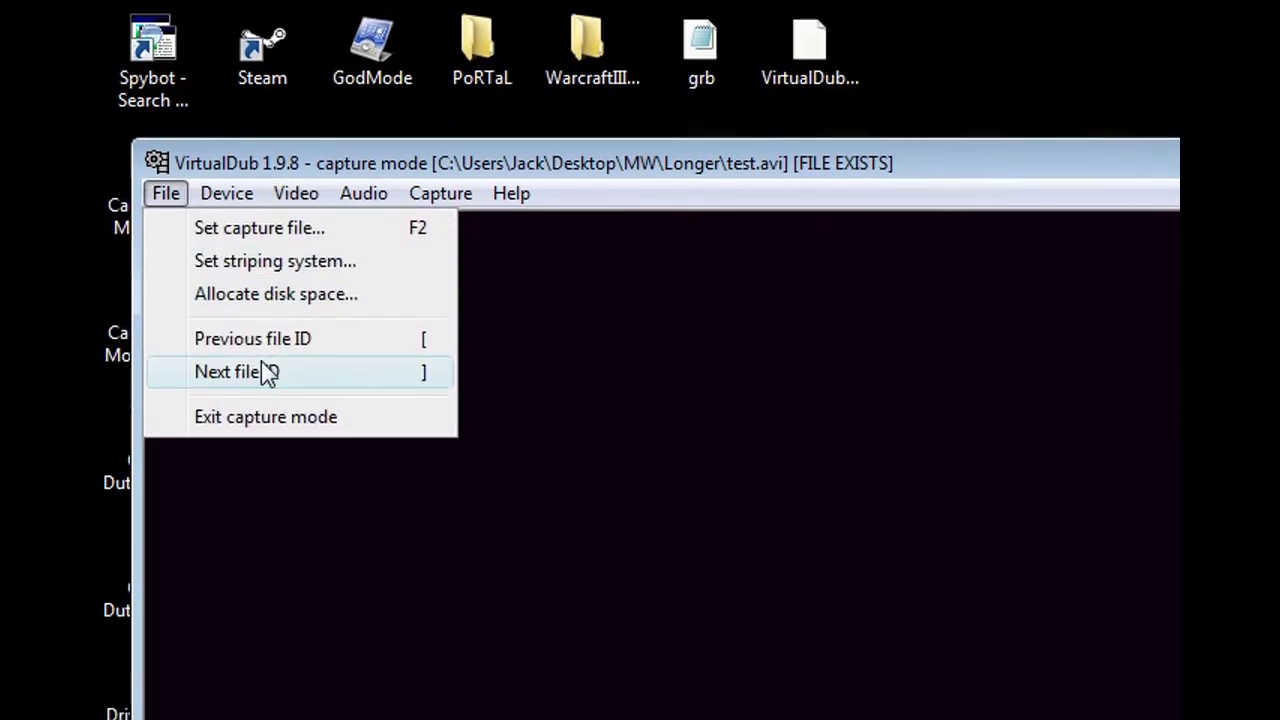
left_click(101, 378)
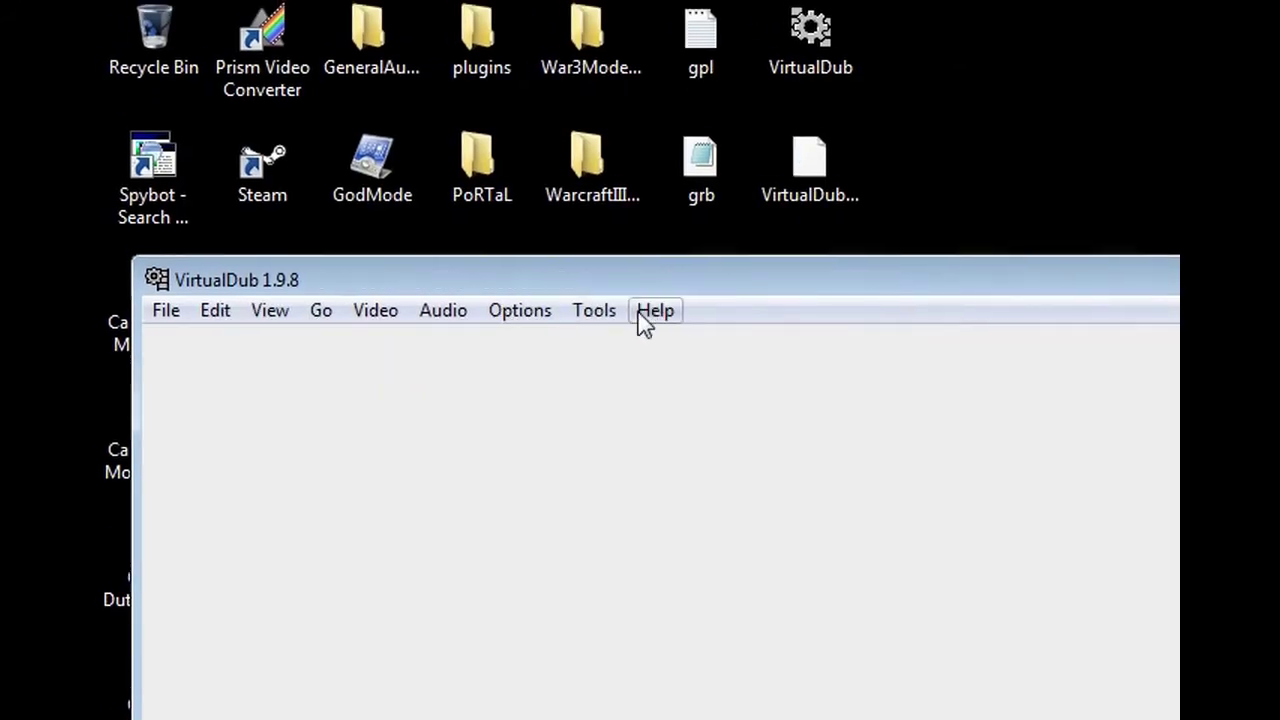
- Open mw19.avi from the Longer folder with Open video file
left_click(166, 300)
left_click(210, 344)
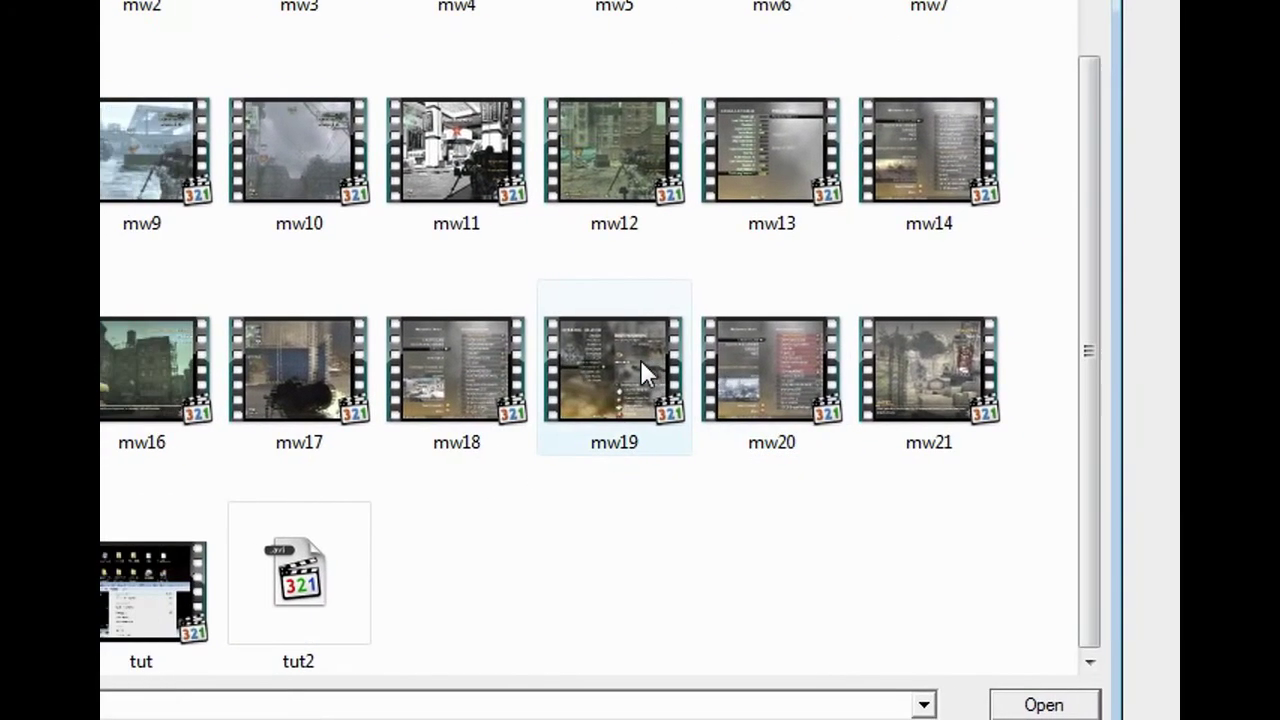
double_click(795, 365)
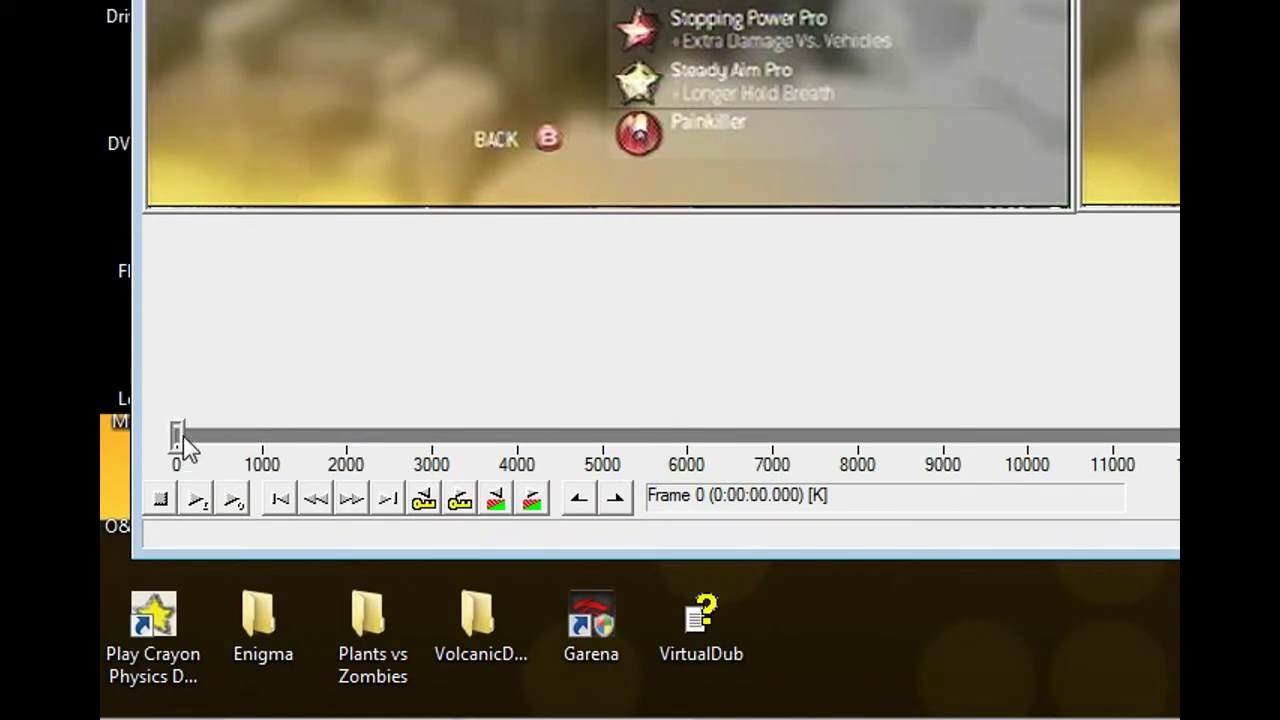
- Scrub the mw19.avi timeline, jump to the next scene, and settle on frame 2309
left_click_drag(183, 436, 128, 463)
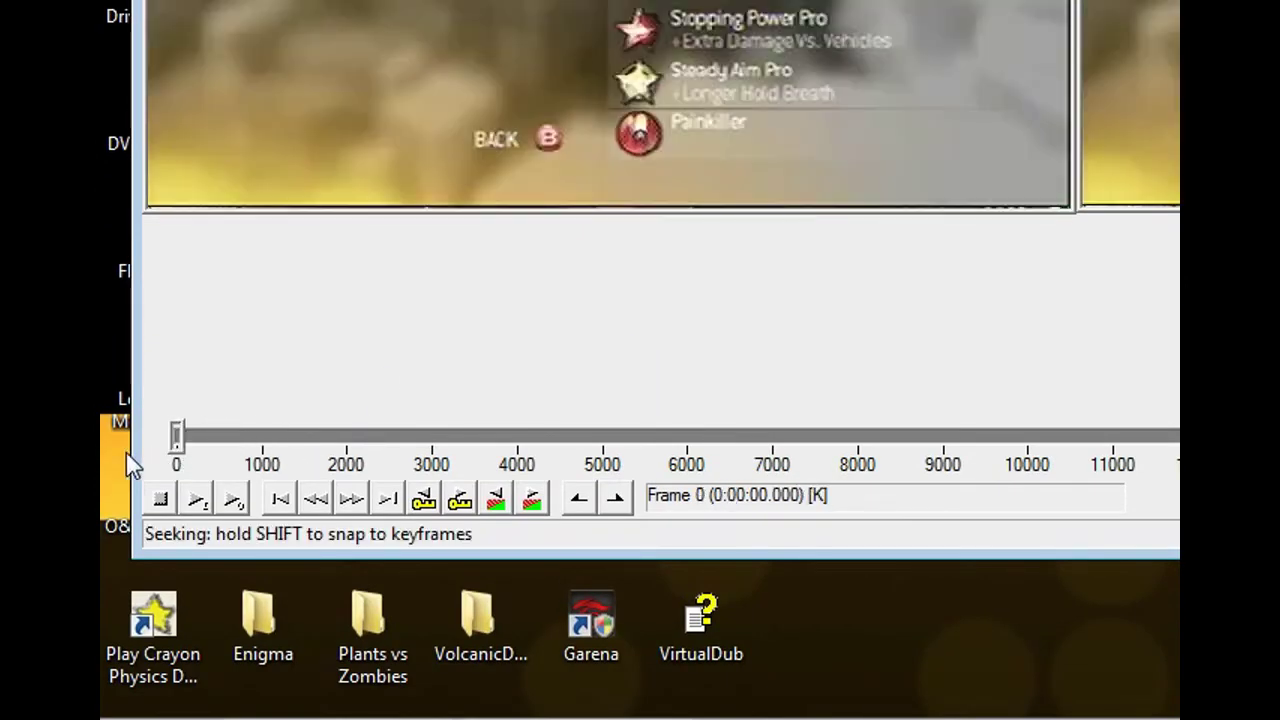
left_click(533, 500)
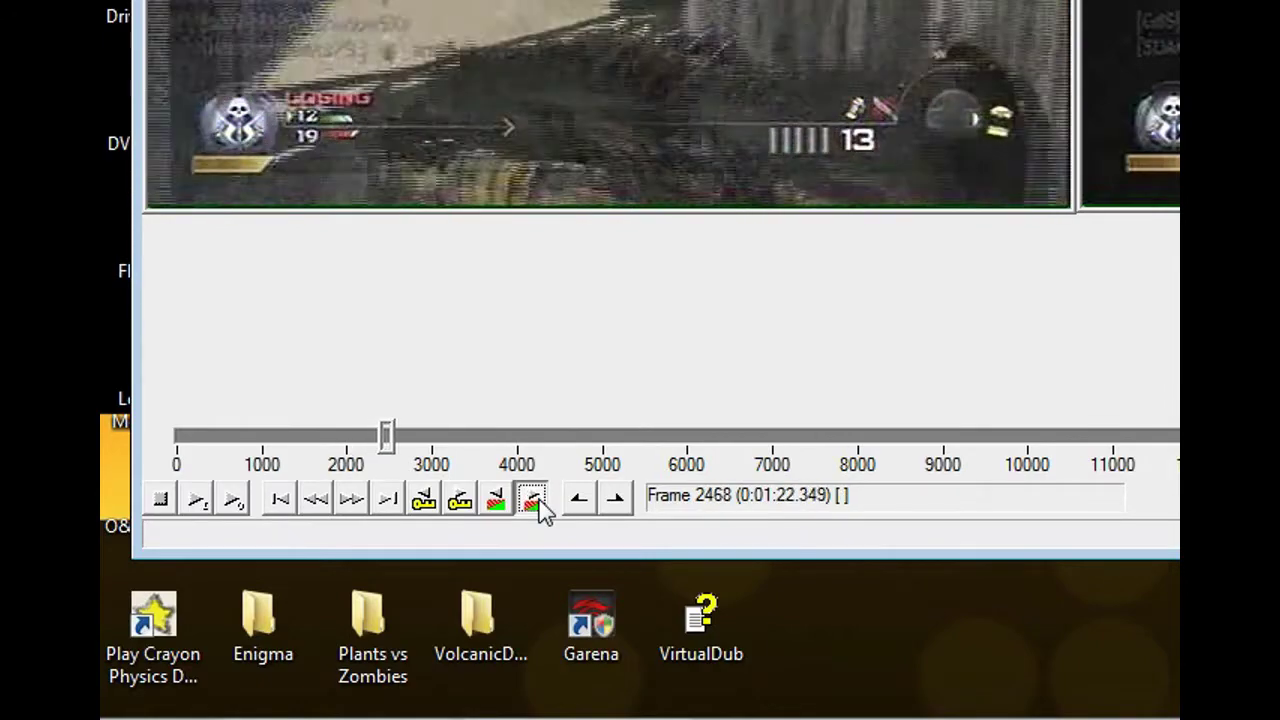
left_click_drag(376, 440, 366, 440)
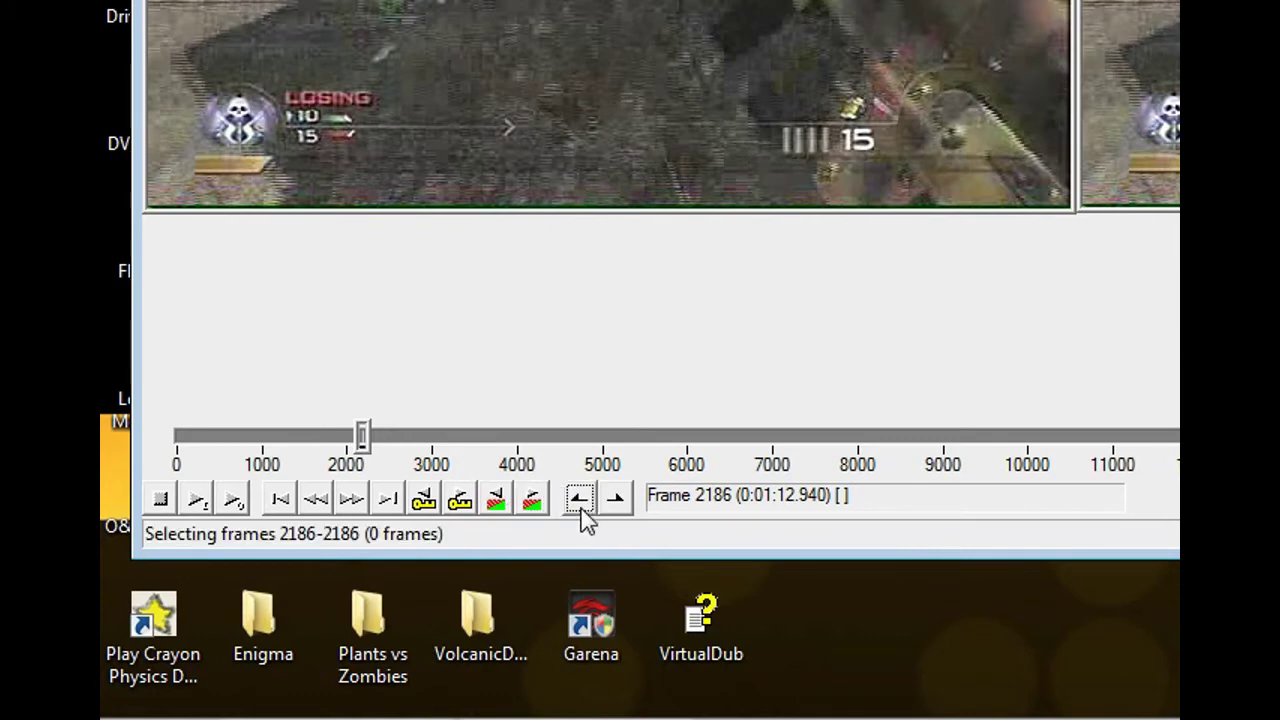
- Move the slider to frame 3525 and mark it as the selection end (frames 2186–3525)
left_click_drag(355, 442, 477, 428)
left_click(613, 500)
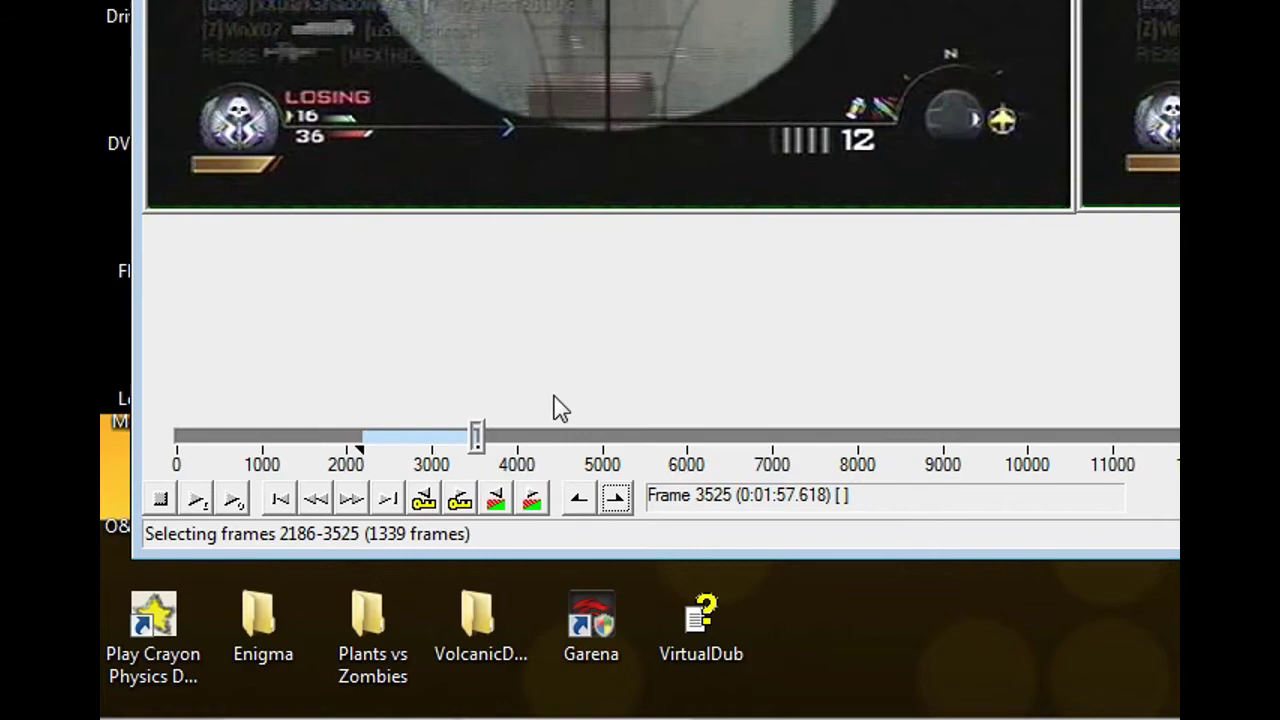
- Inspect the ffdshow encoder settings without changes, then choose Uncompressed RGB/YCbCr and confirm
left_click(405, 309)
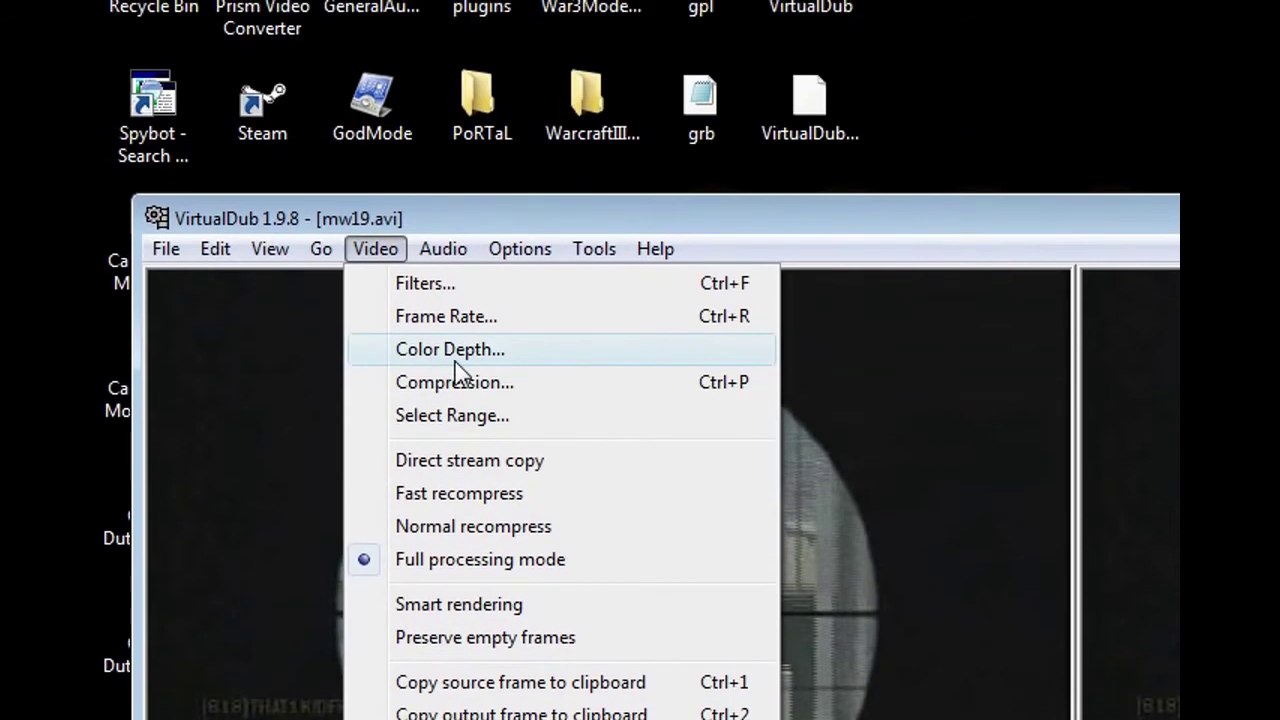
left_click(455, 381)
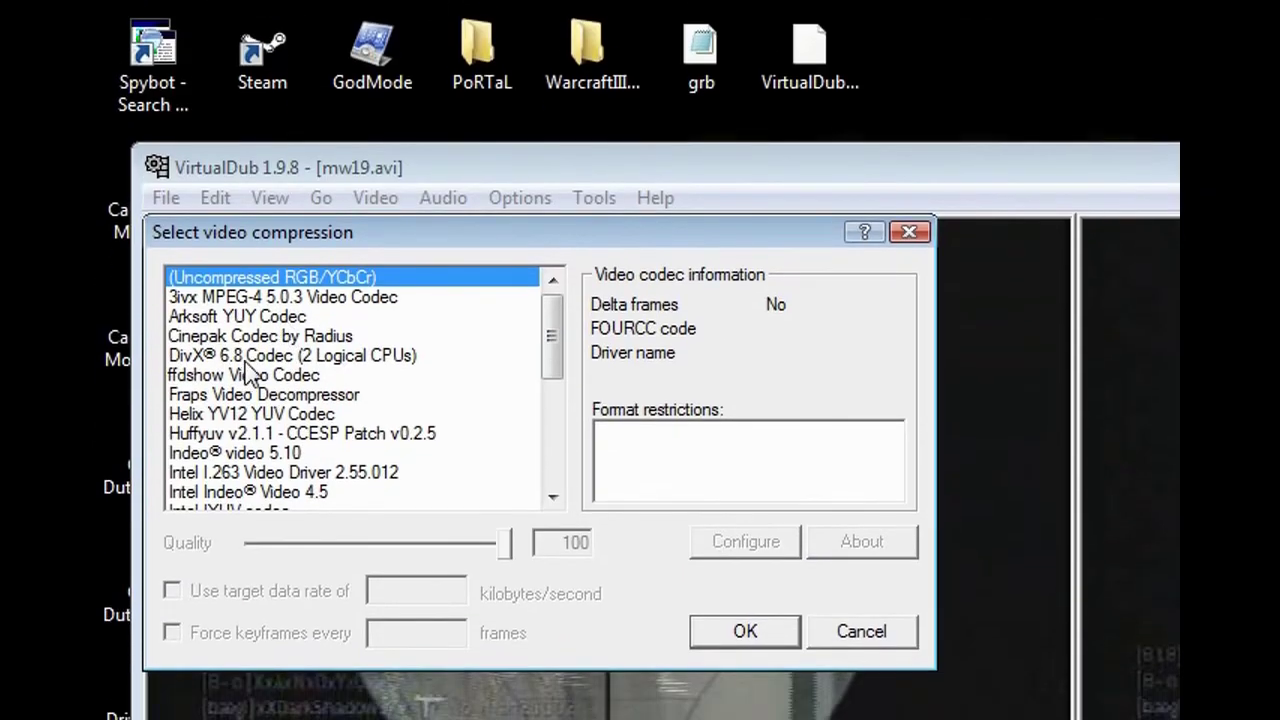
left_click(255, 374)
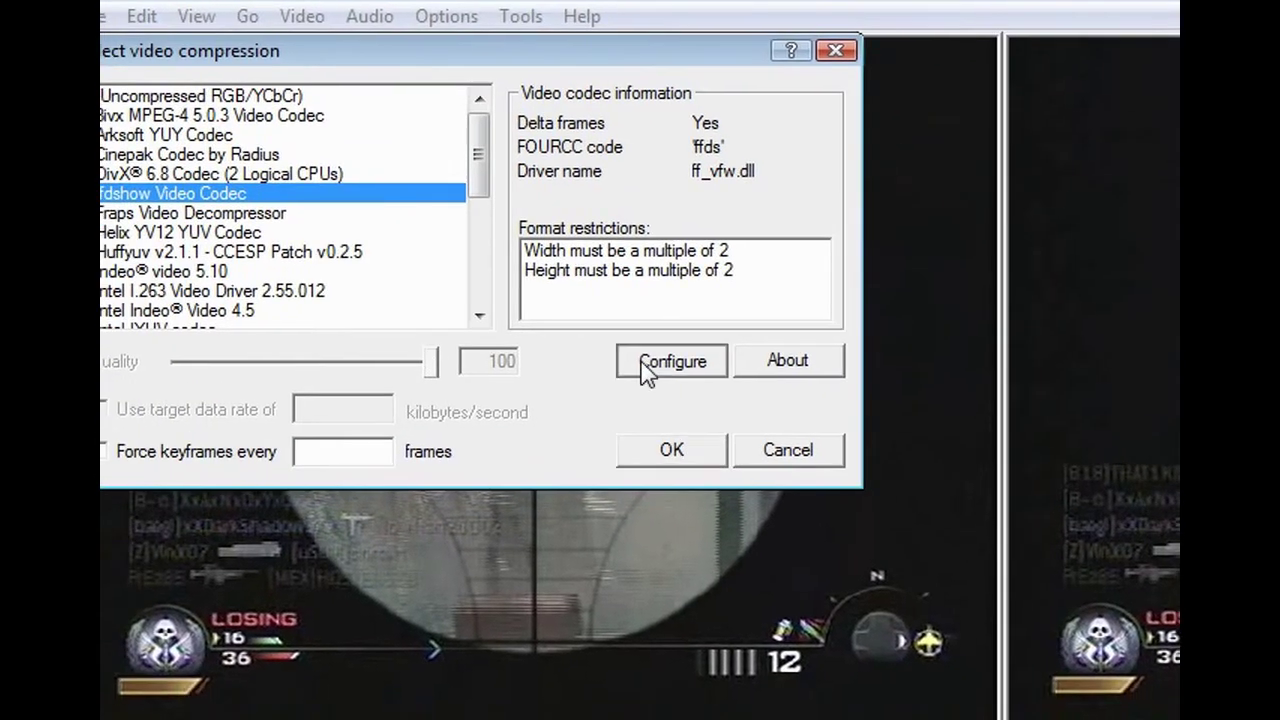
left_click(645, 370)
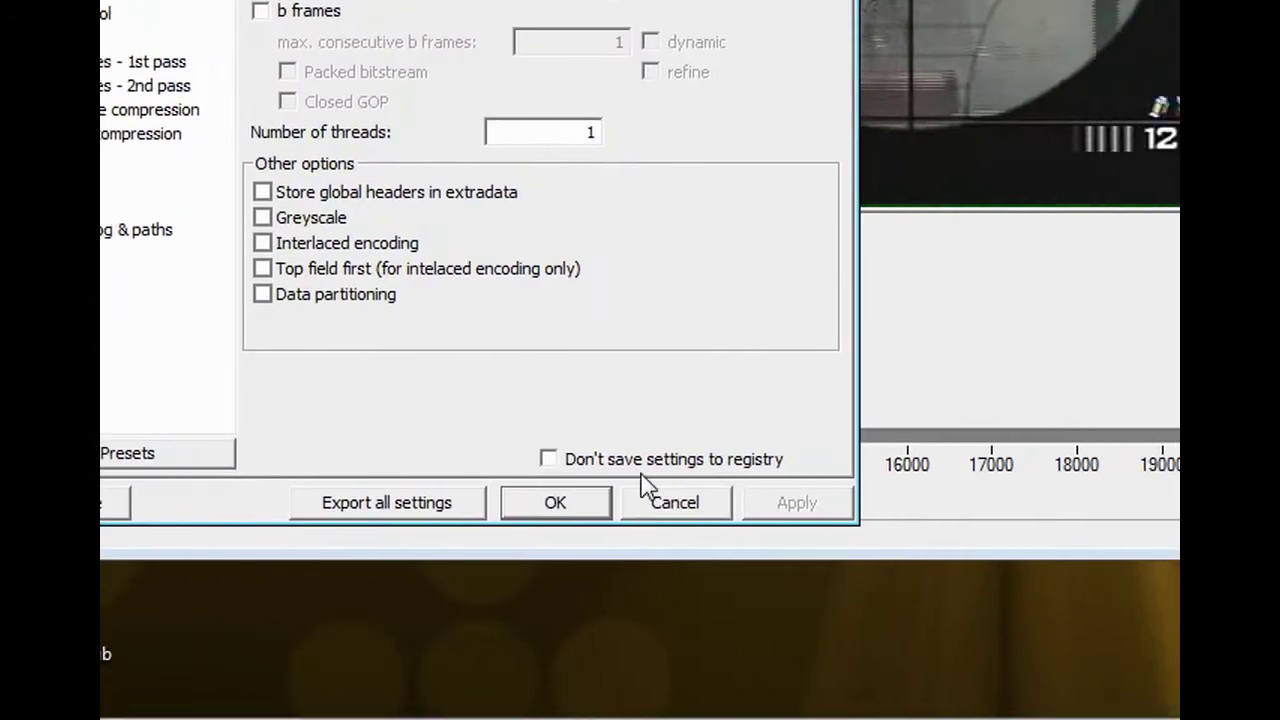
left_click(655, 504)
left_click(366, 363)
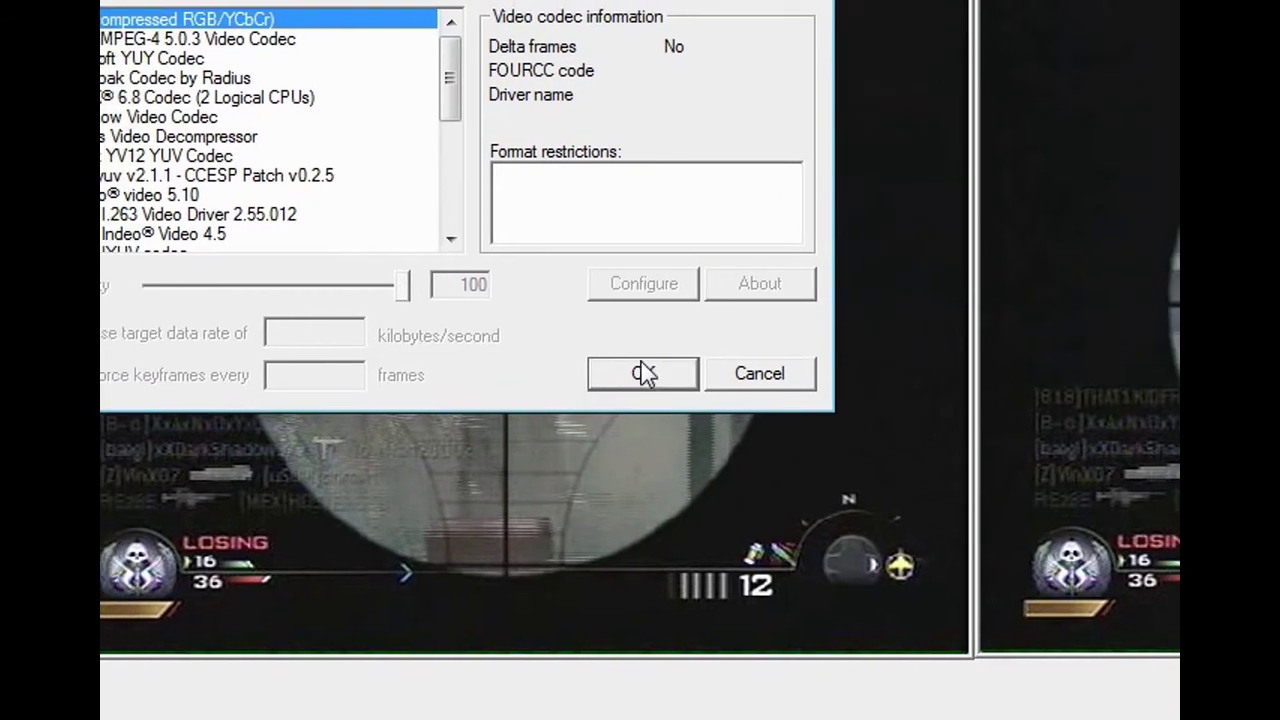
left_click(644, 373)
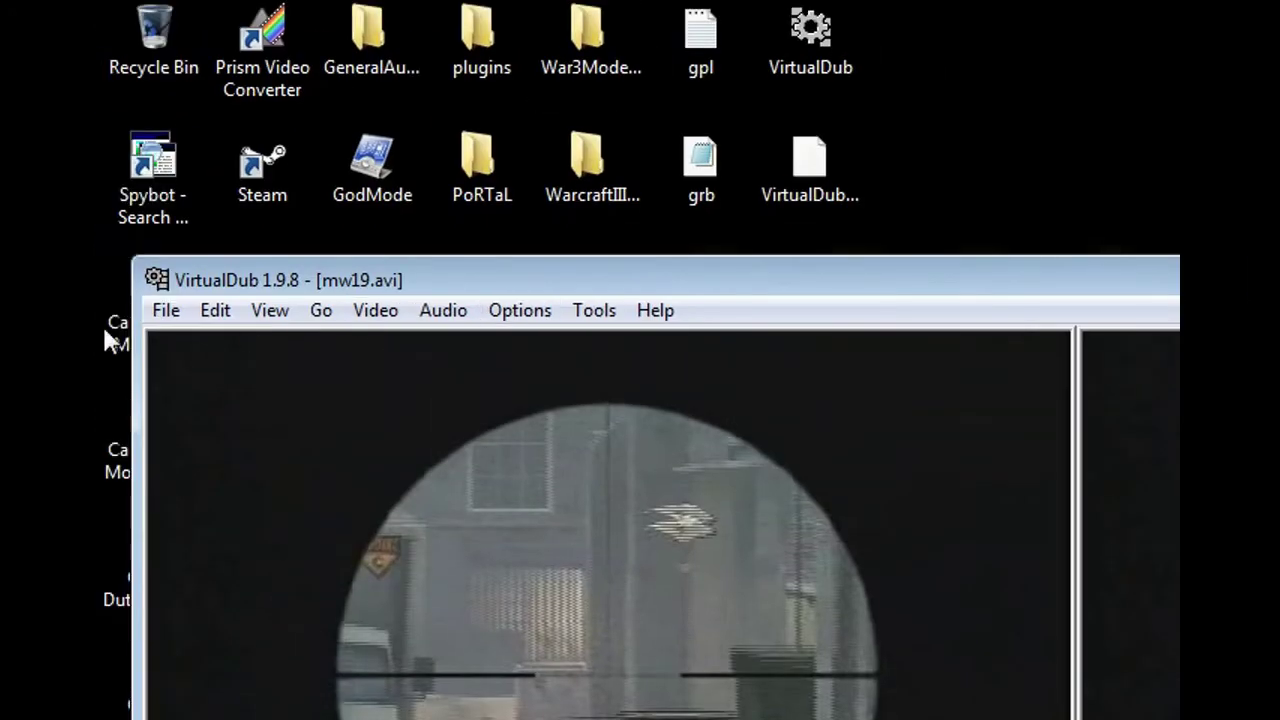
- Save the selected frame range as kill.avi in the MW folder with Save as AVI
left_click(166, 311)
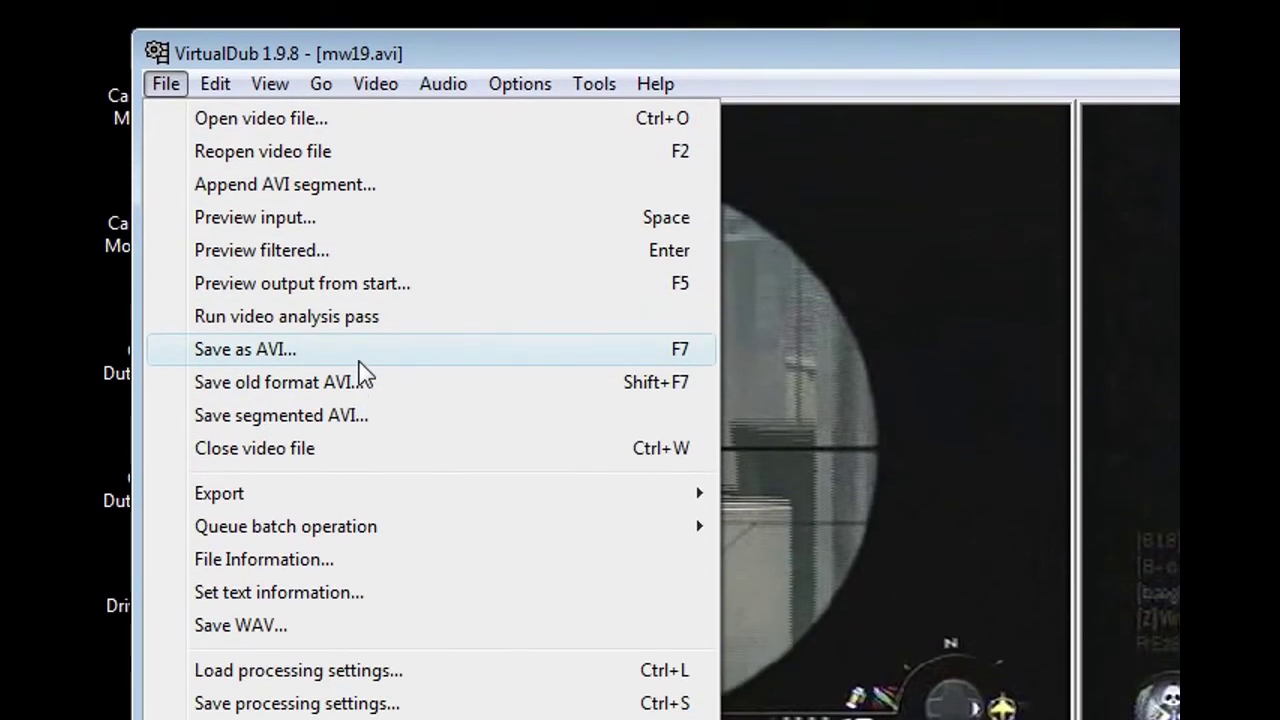
left_click(320, 352)
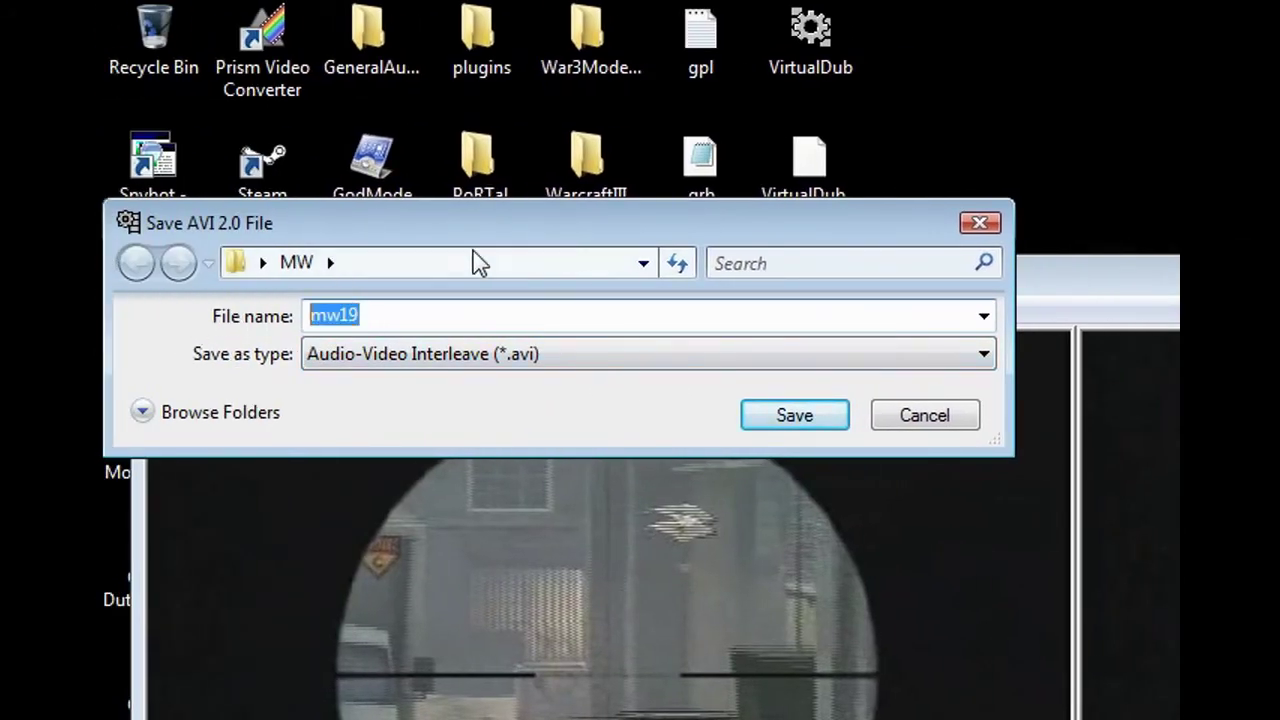
left_click(331, 263)
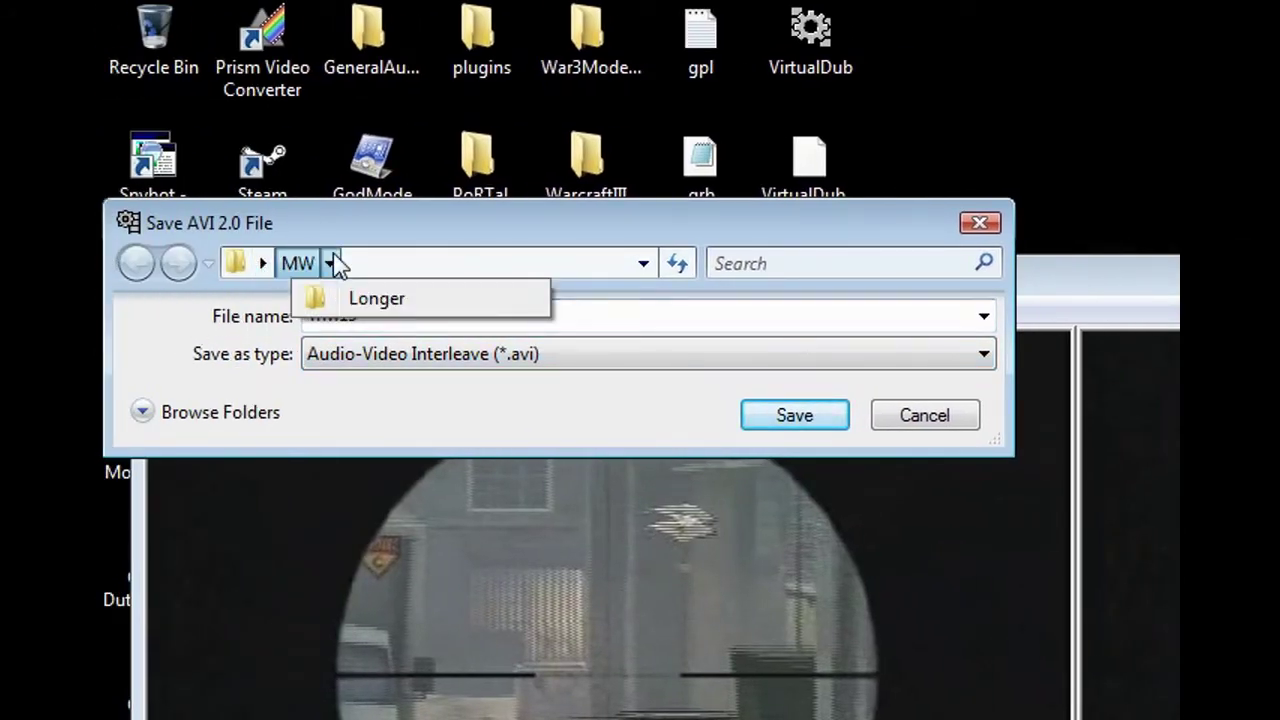
left_click(328, 263)
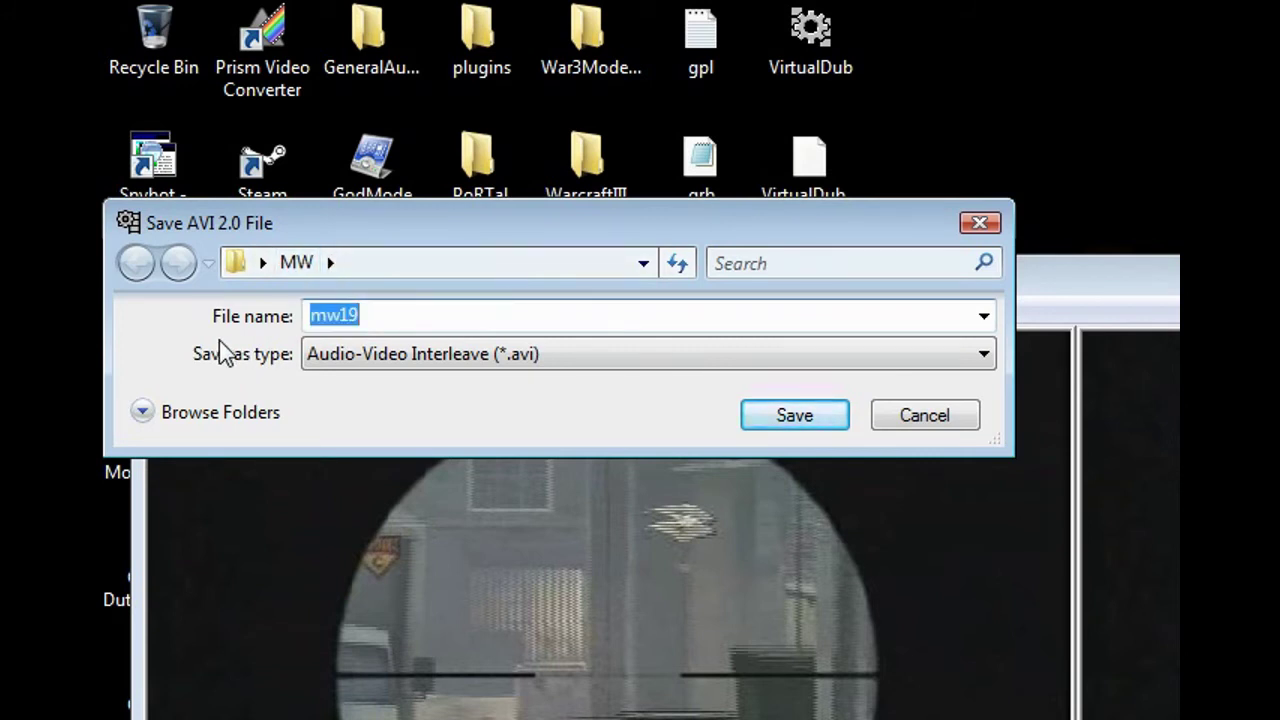
key("BackSpace")
type("kio")
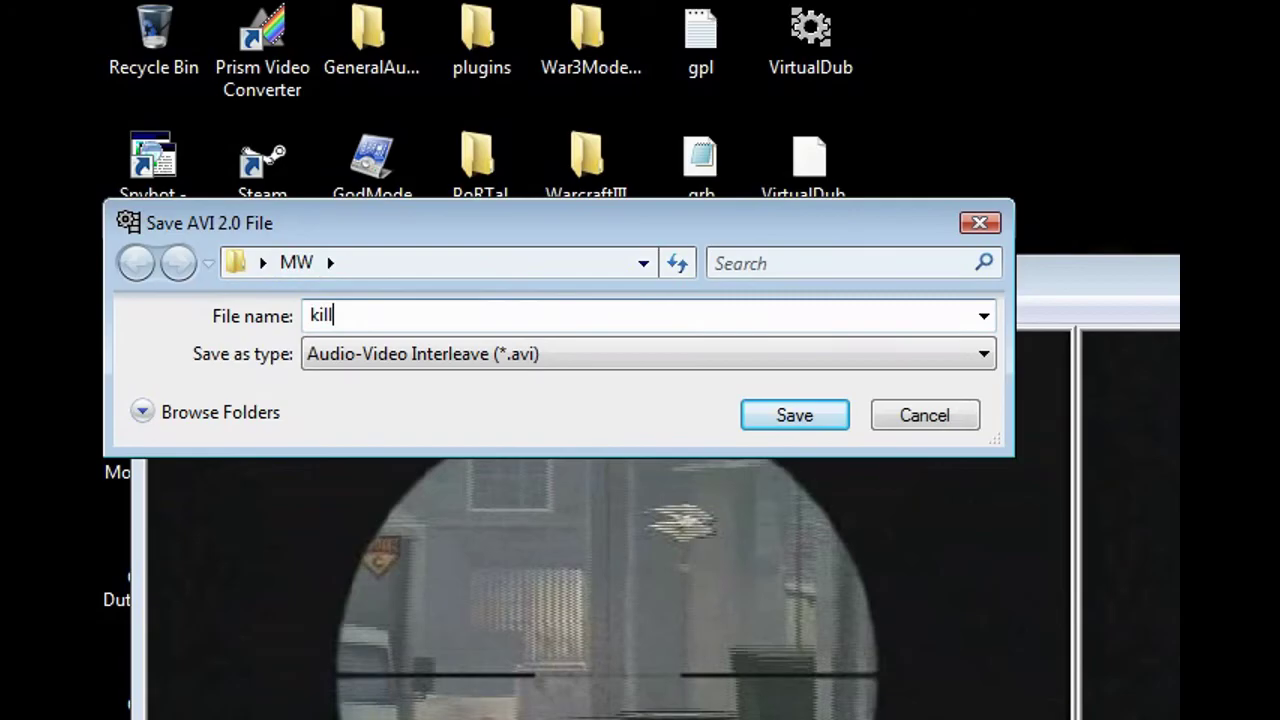
type("l")
key("Return")
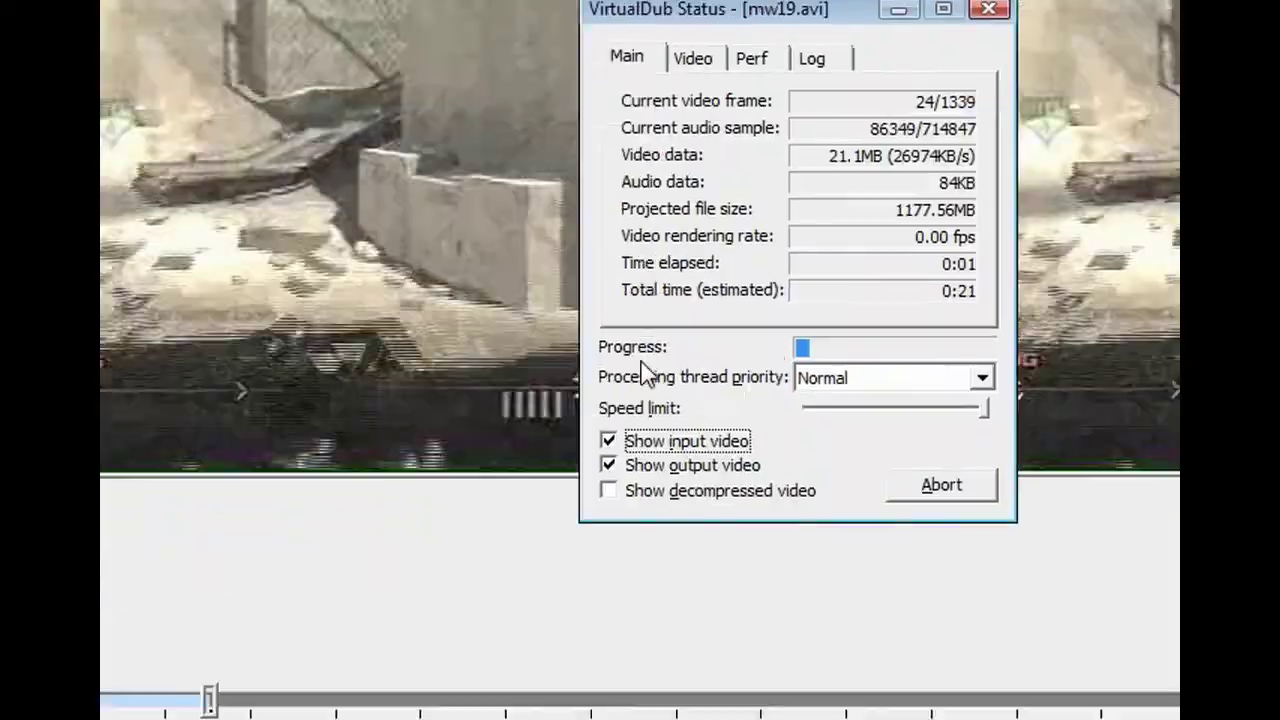
- Turn off the input video preview so only the output video shows while kill.avi saves
left_click(690, 441)
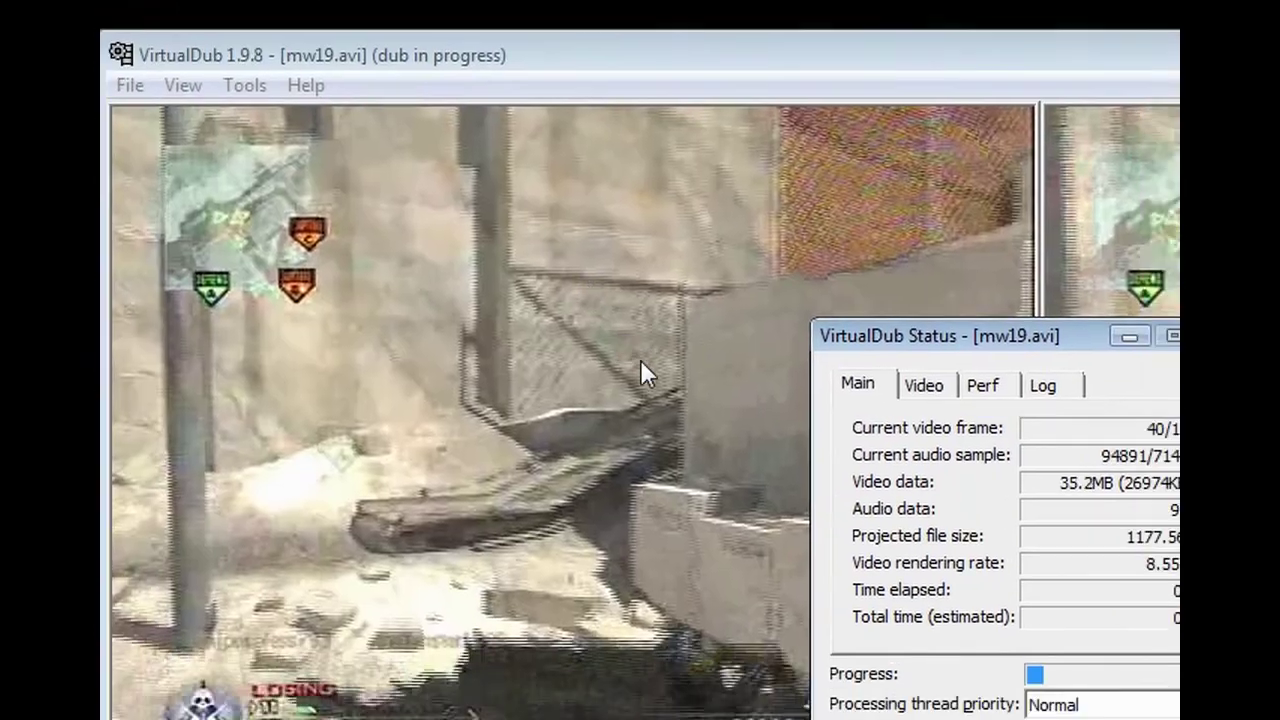